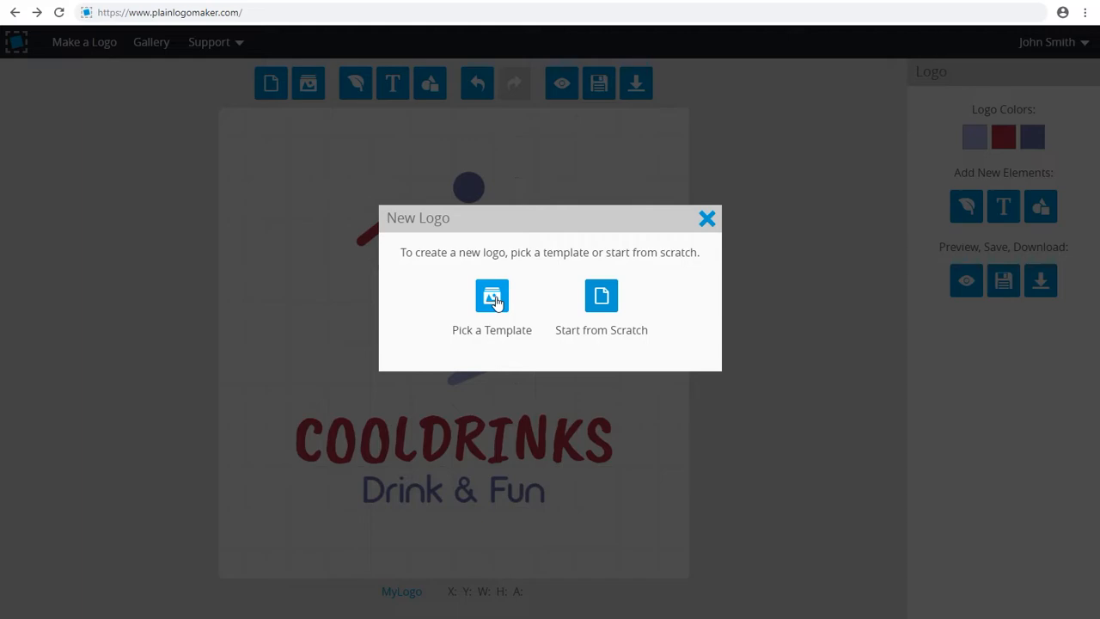
# Start a new logo from scratch and add the cocktail glass icon with a bent straw, found by searching icons for "drink"
pyautogui.click(602, 297)
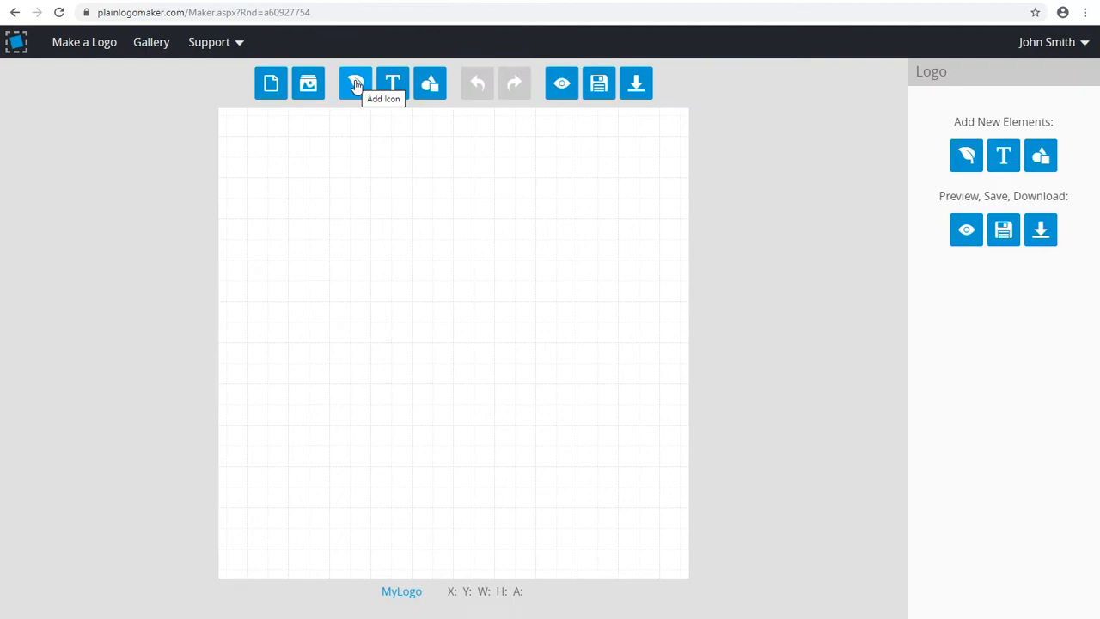
pyautogui.click(355, 83)
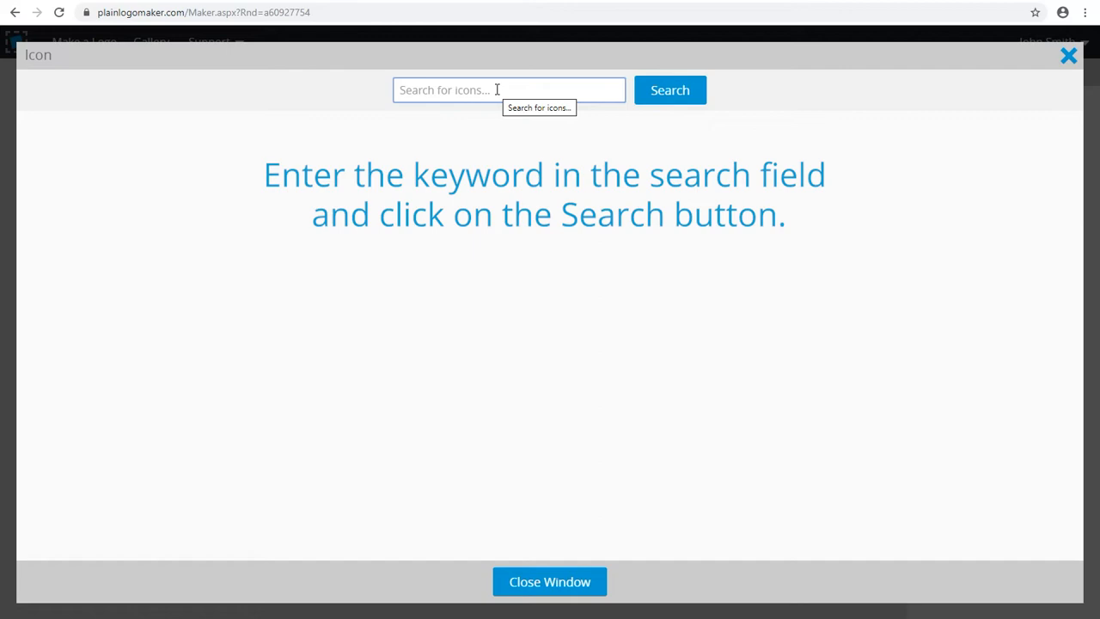
pyautogui.write('drink')
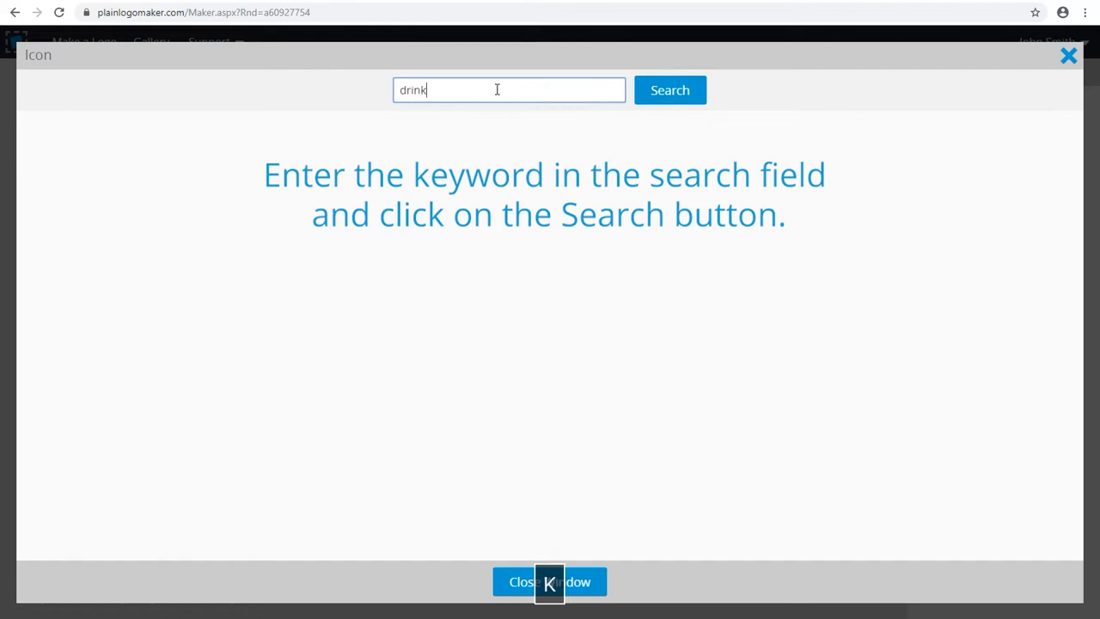
pyautogui.click(649, 96)
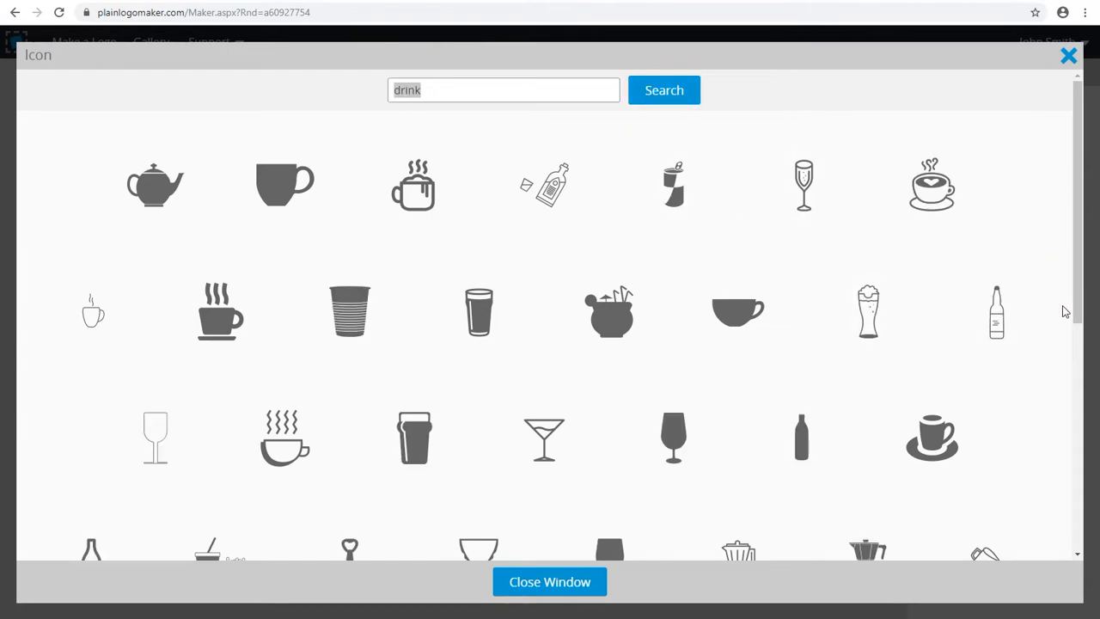
pyautogui.moveTo(1081, 311); pyautogui.dragTo(1078, 531)
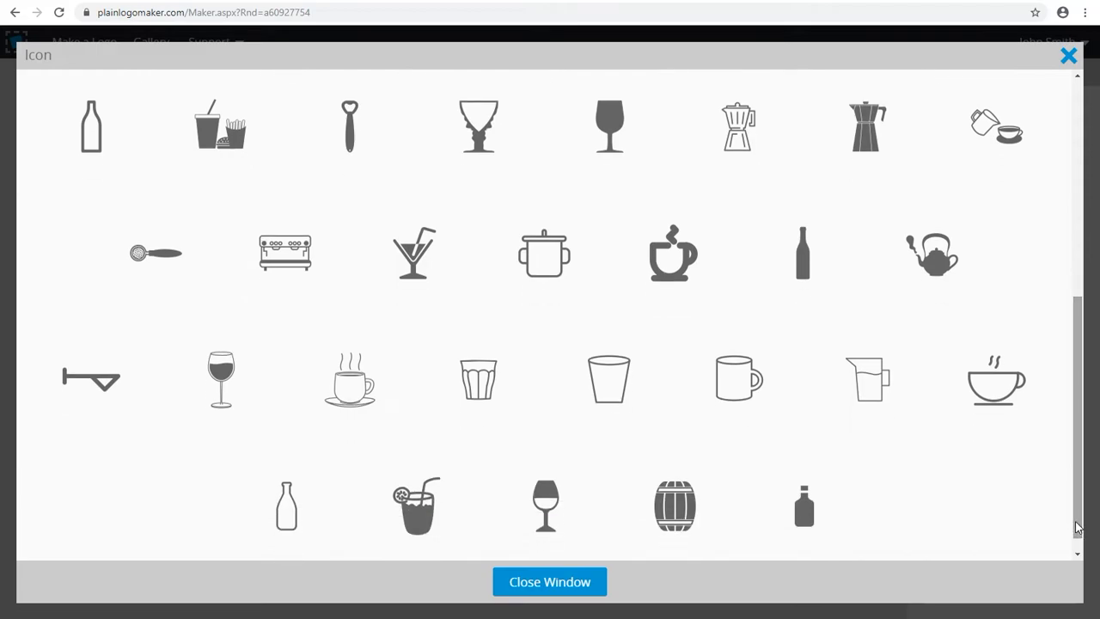
pyautogui.click(408, 261)
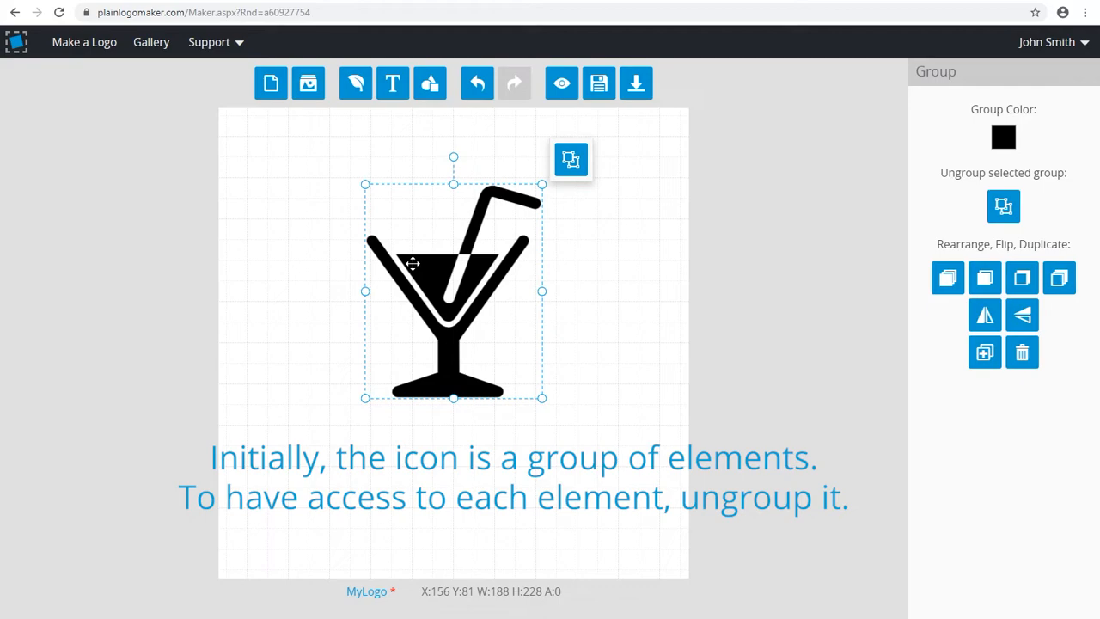
# Ungroup the cocktail icon and recolor the liquid inside the glass a muted crimson red
pyautogui.click(570, 161)
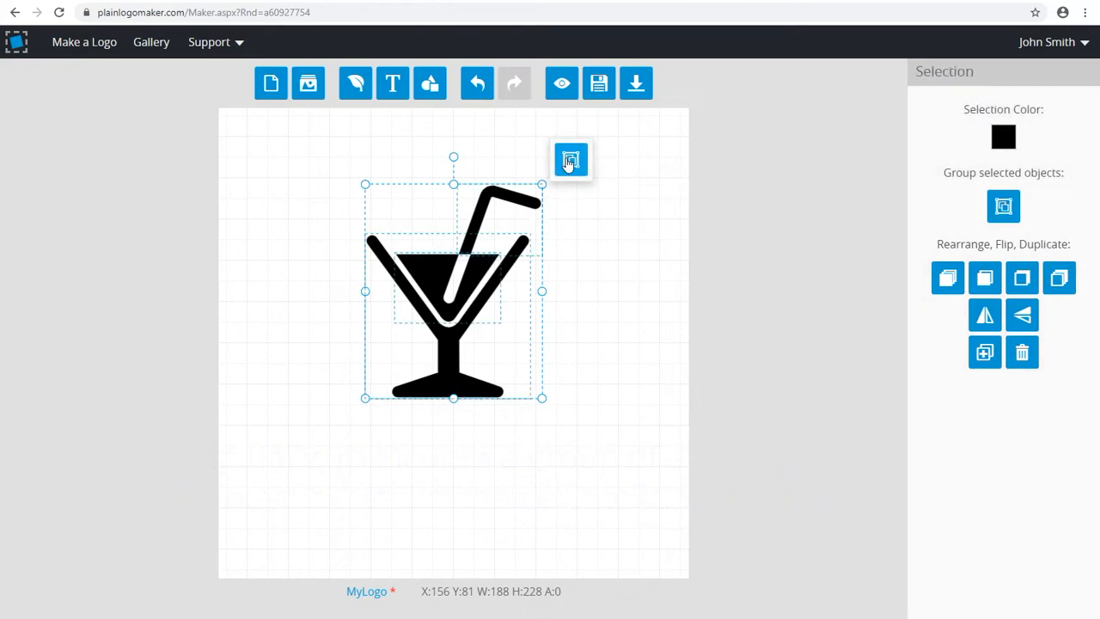
pyautogui.click(582, 229)
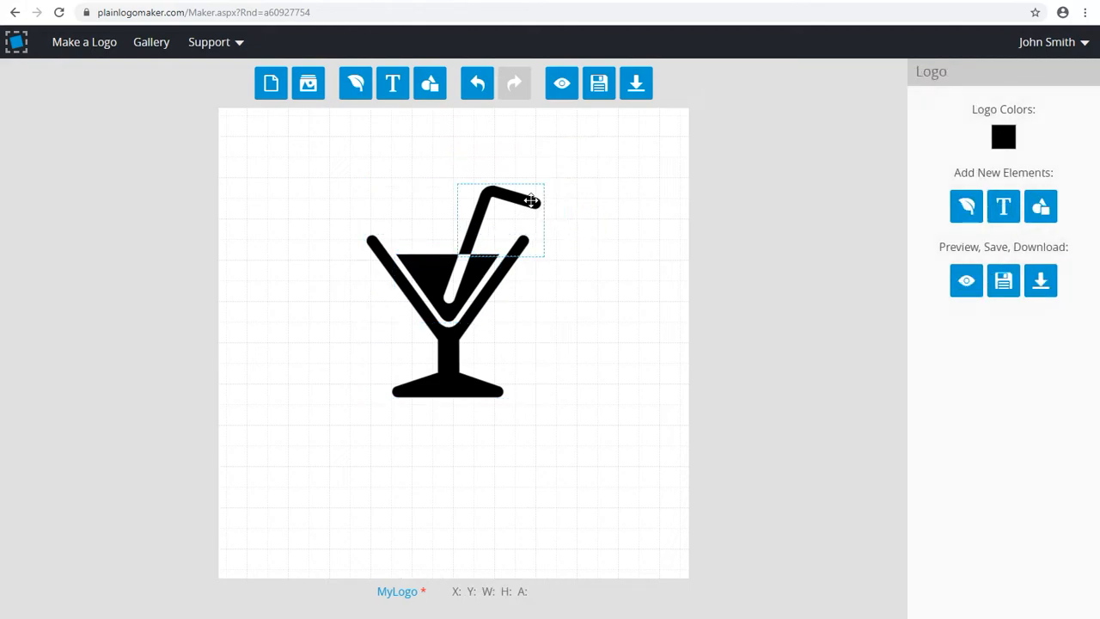
pyautogui.click(528, 197)
pyautogui.click(499, 275)
pyautogui.click(428, 266)
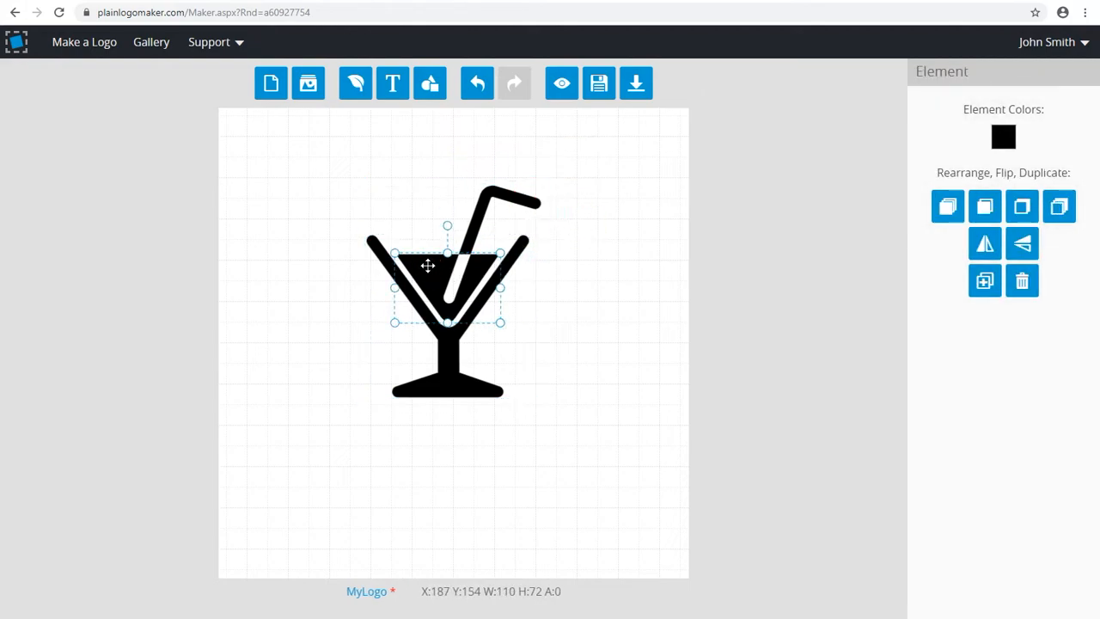
pyautogui.click(1001, 137)
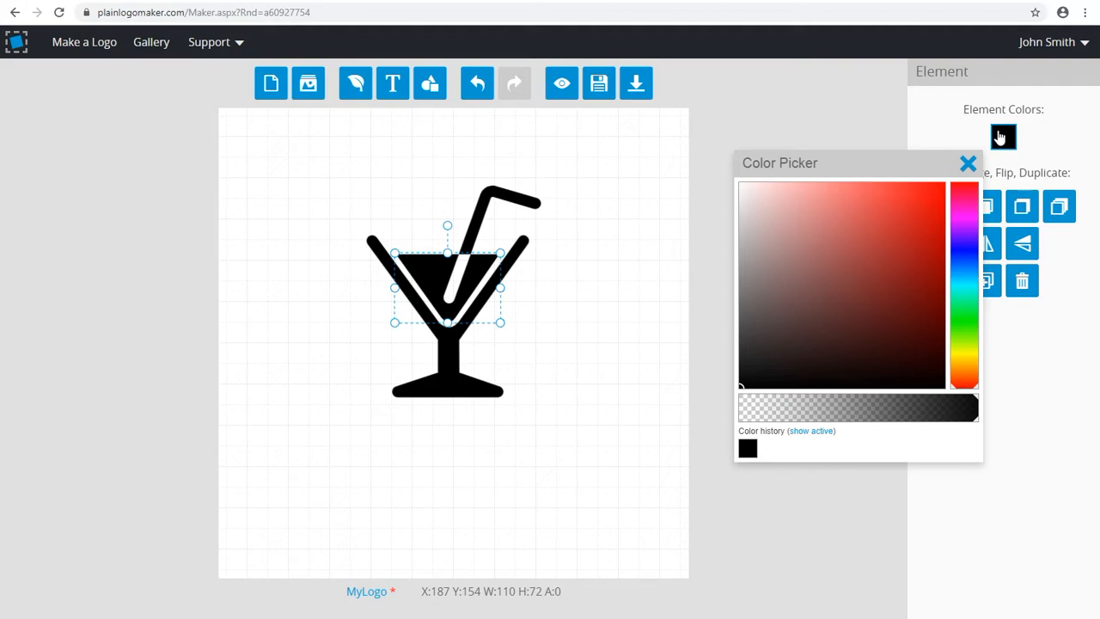
pyautogui.click(963, 191)
pyautogui.click(896, 238)
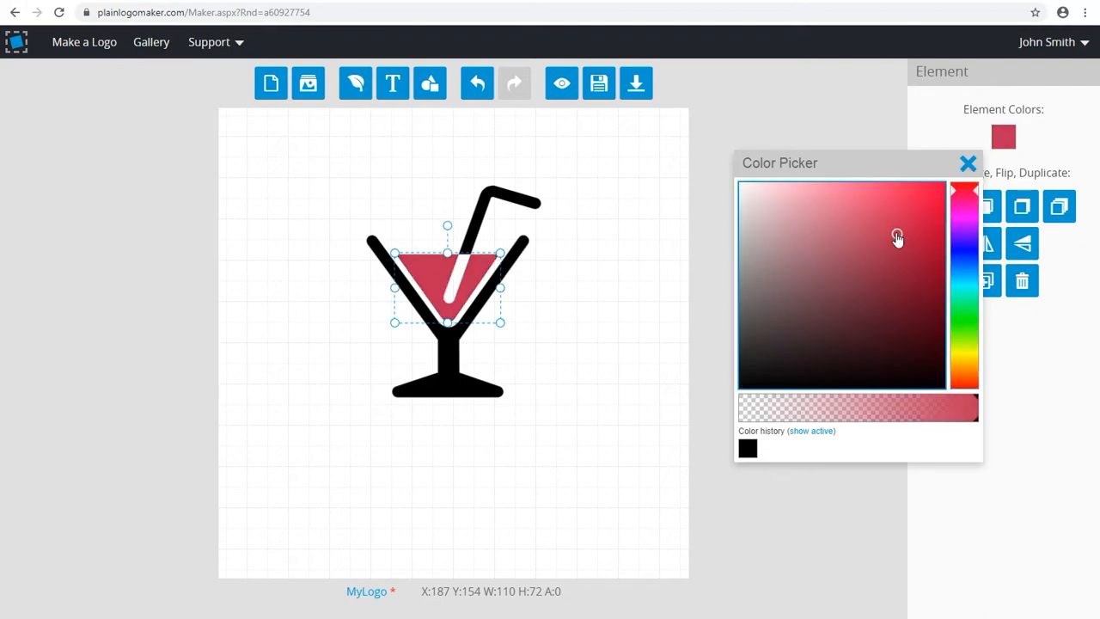
pyautogui.click(895, 250)
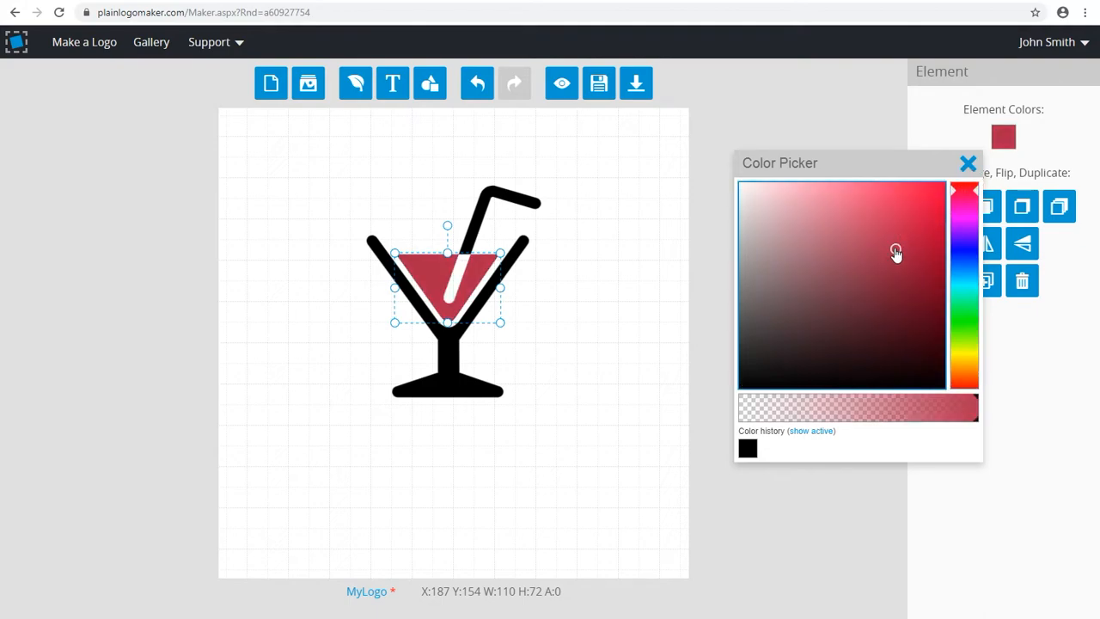
# Recolor the glass outline and stem a light lavender blue
pyautogui.click(522, 250)
pyautogui.click(965, 253)
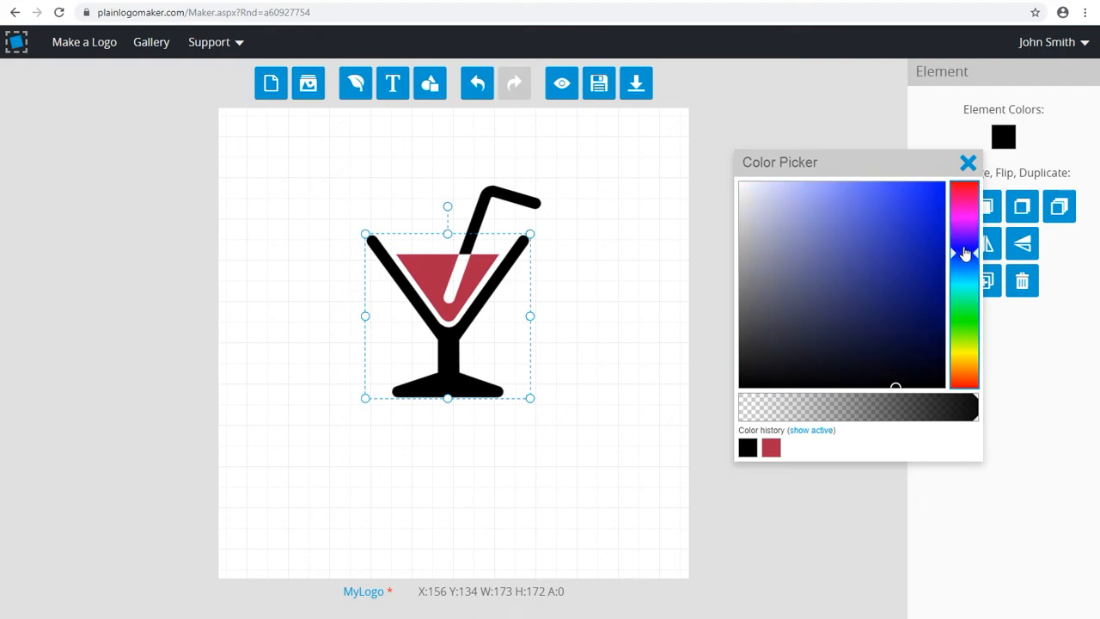
pyautogui.click(810, 216)
# Recolor the straw with the same crimson red as the liquid, reusing it from the color history
pyautogui.click(506, 195)
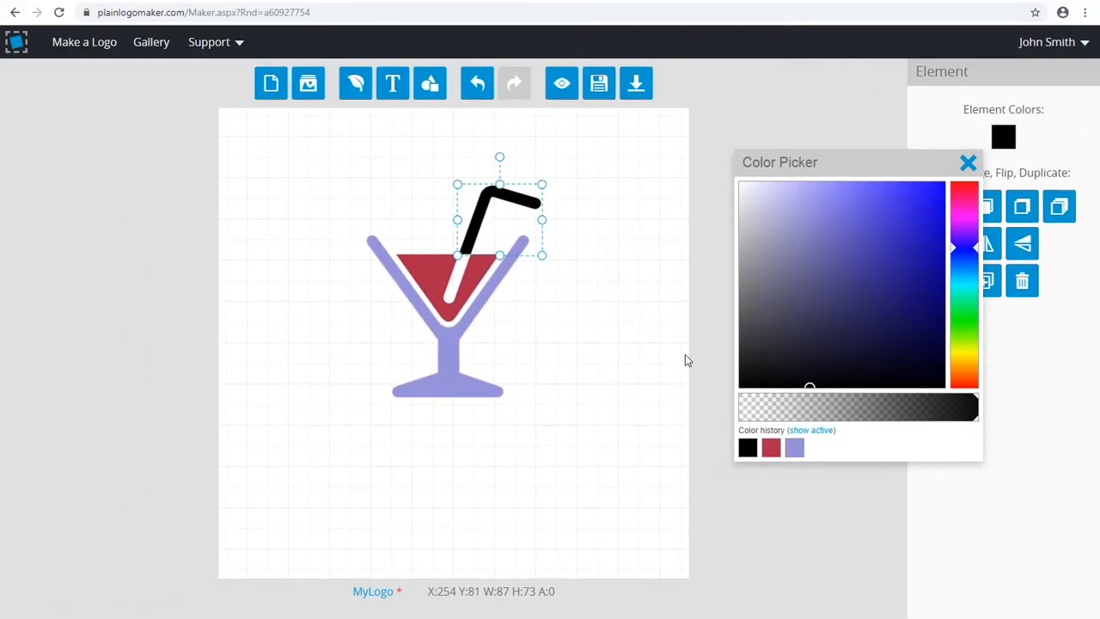
pyautogui.click(770, 449)
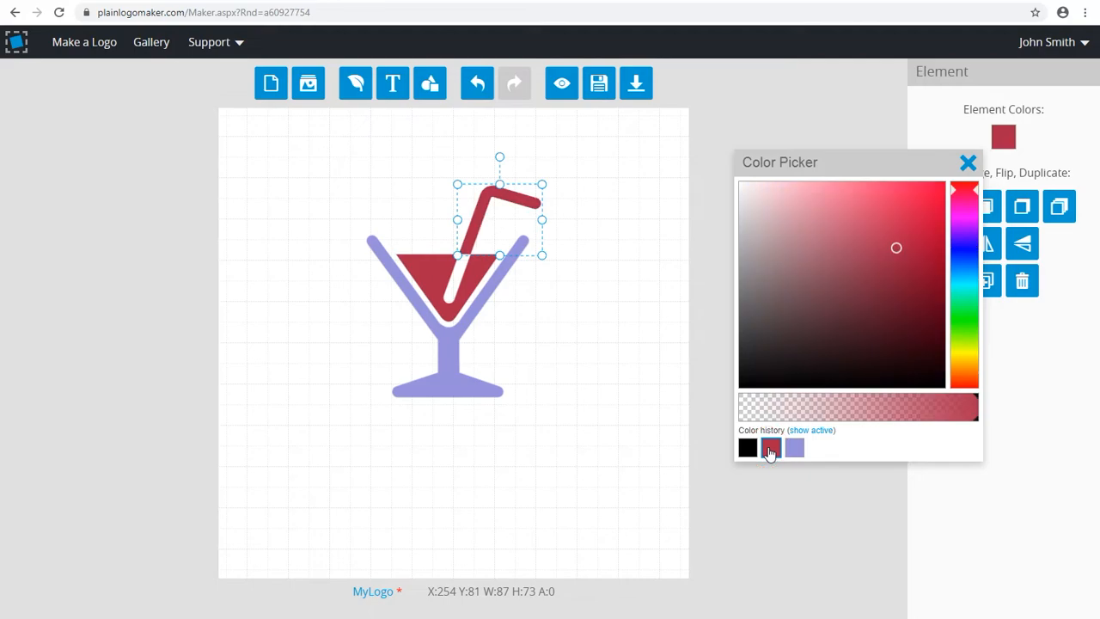
pyautogui.click(968, 162)
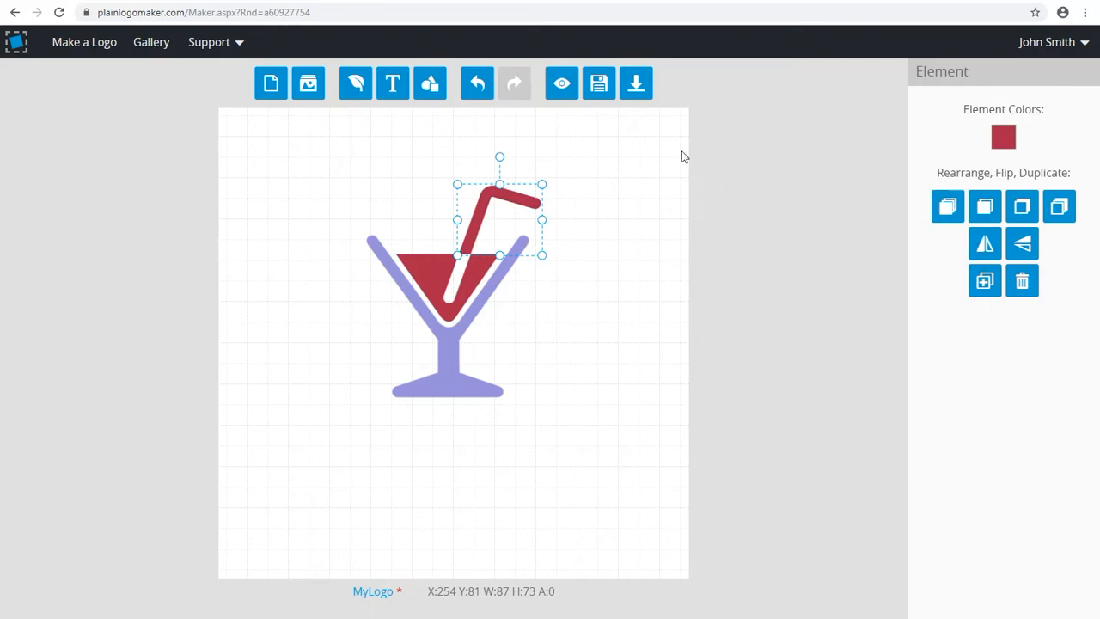
# Place two solid circles above the glass as bubbles, one about 41 wide and a smaller duplicate about 29 wide
pyautogui.click(431, 82)
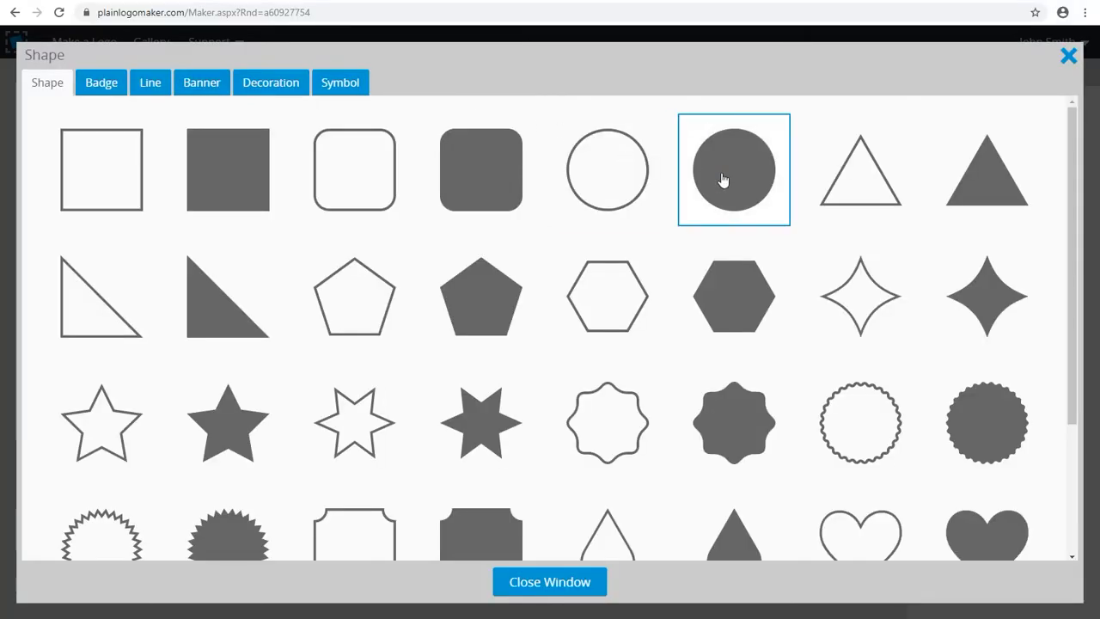
pyautogui.click(723, 179)
pyautogui.moveTo(574, 413); pyautogui.dragTo(400, 192)
pyautogui.click(985, 286)
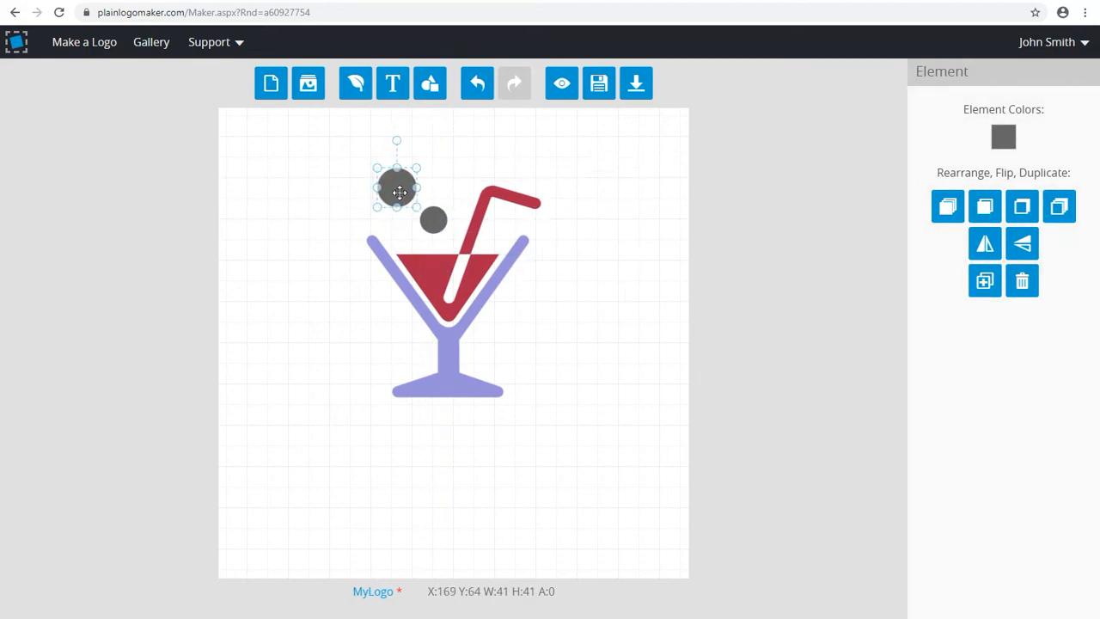
# Recolor both bubble circles a dark violet blue, a darker variant of the glass's lavender
pyautogui.click(1003, 137)
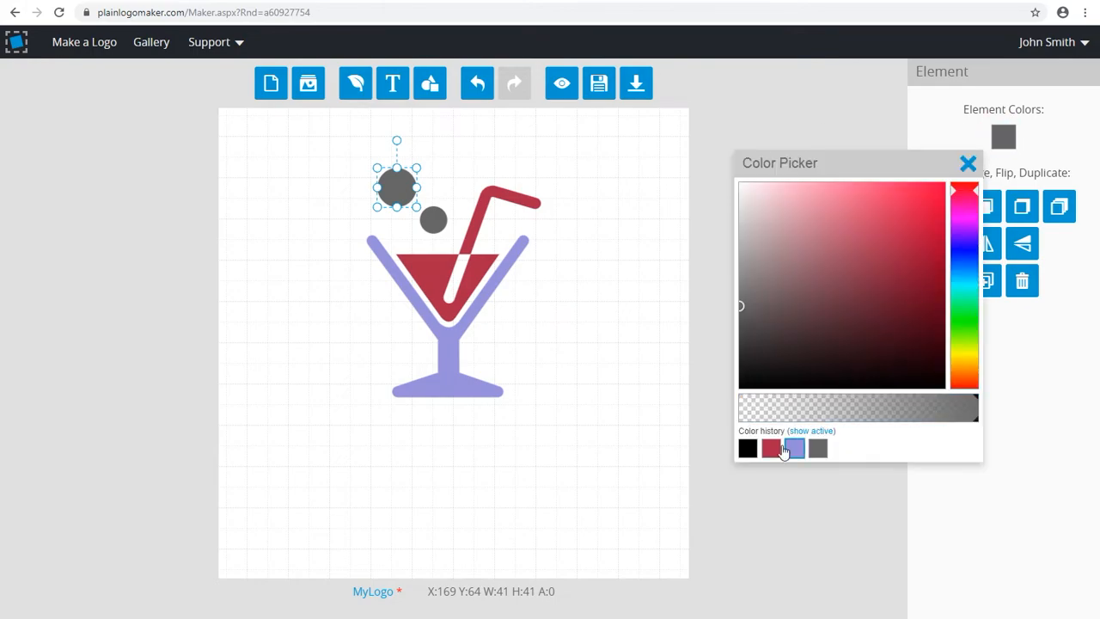
pyautogui.click(792, 450)
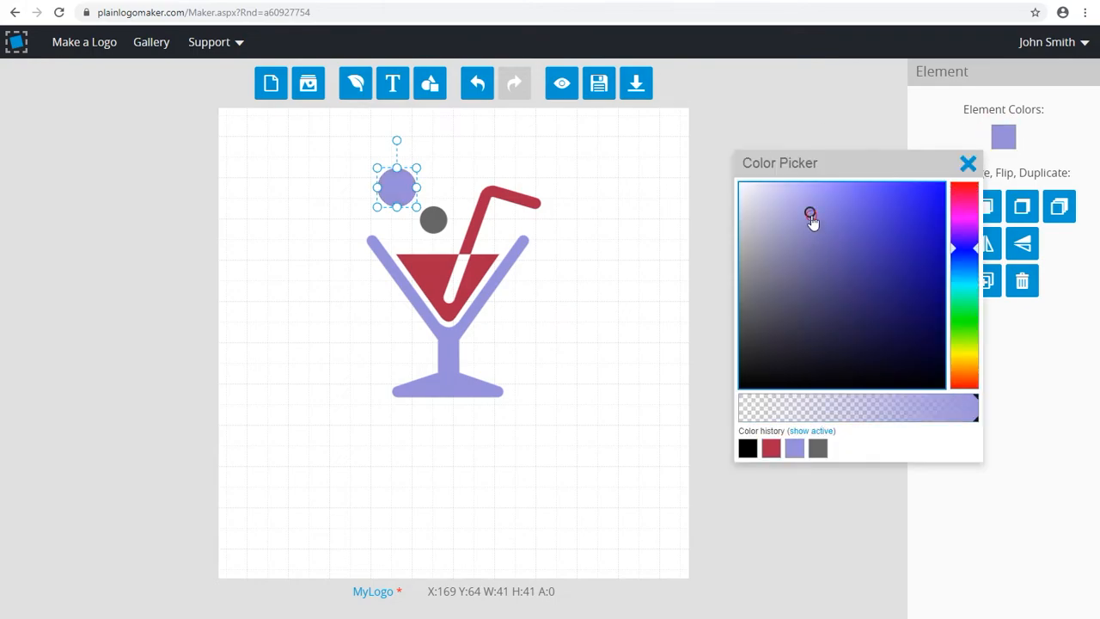
pyautogui.moveTo(810, 213); pyautogui.dragTo(839, 258)
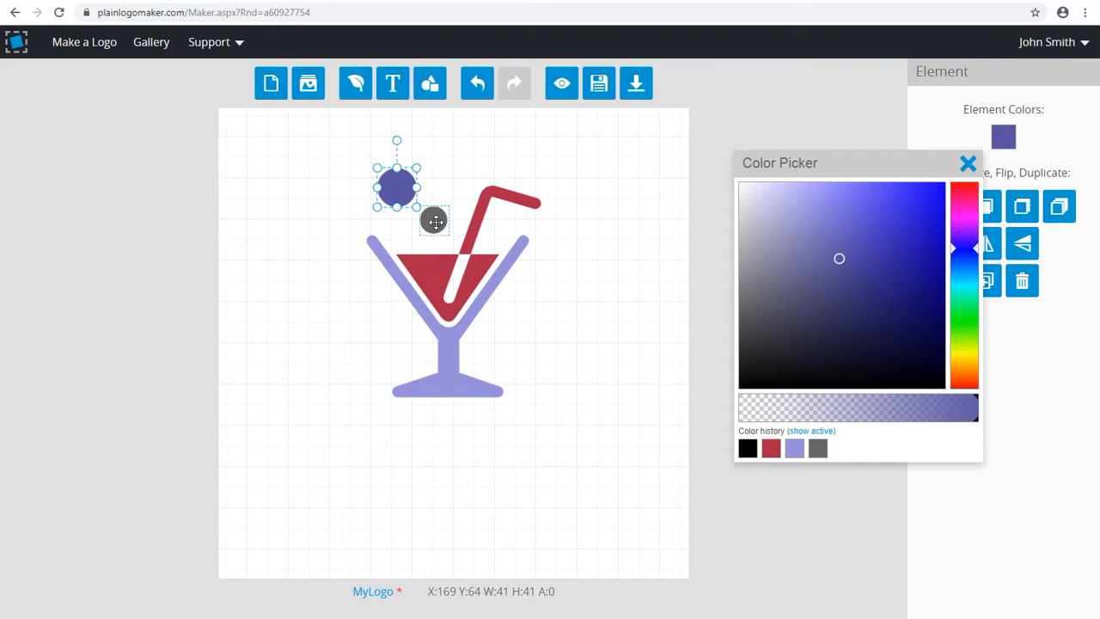
pyautogui.click(433, 220)
pyautogui.click(841, 447)
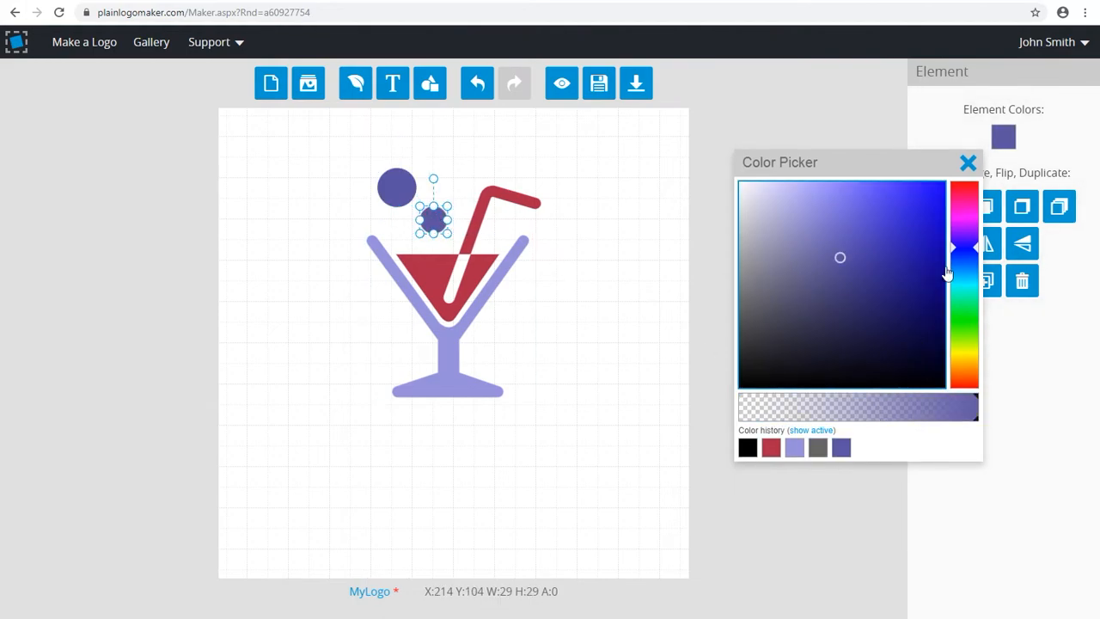
pyautogui.click(968, 163)
# Select the whole drink with its bubbles and flip it horizontally
pyautogui.moveTo(572, 142); pyautogui.dragTo(336, 429)
pyautogui.click(983, 318)
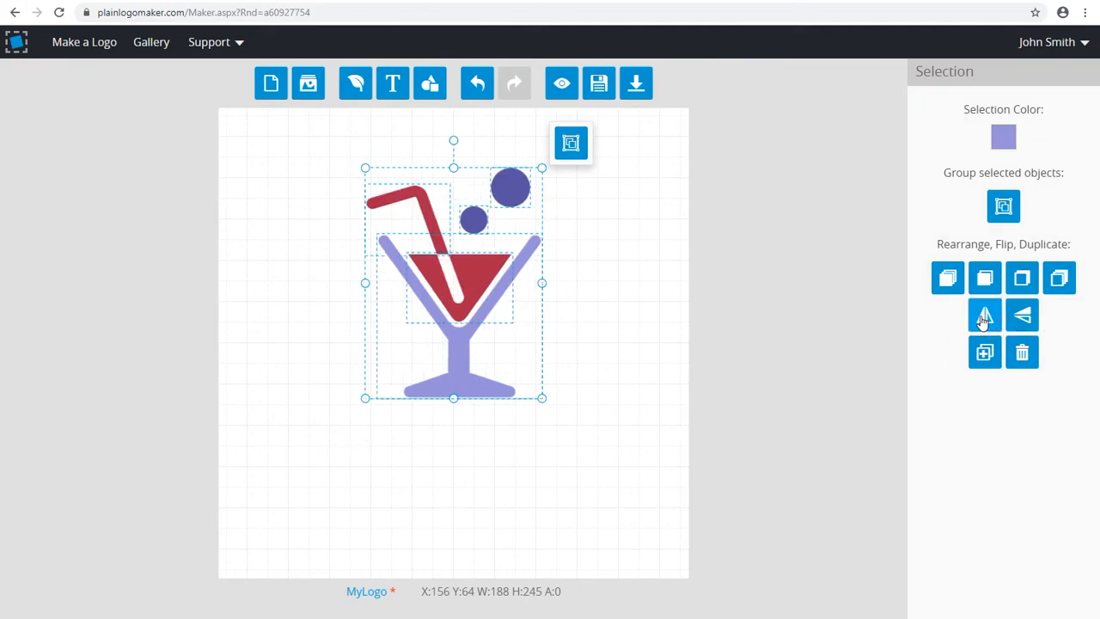
# Scale the selected drink artwork down to about 167 by 218 and group its parts
pyautogui.moveTo(467, 367); pyautogui.dragTo(467, 377)
pyautogui.moveTo(542, 404); pyautogui.dragTo(468, 359)
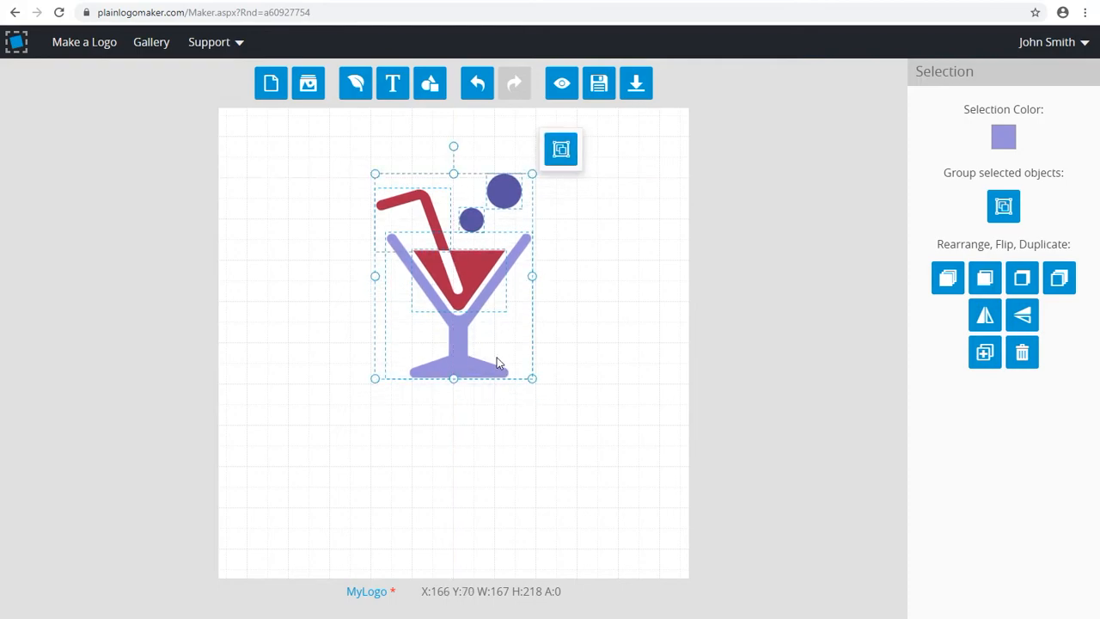
pyautogui.click(560, 149)
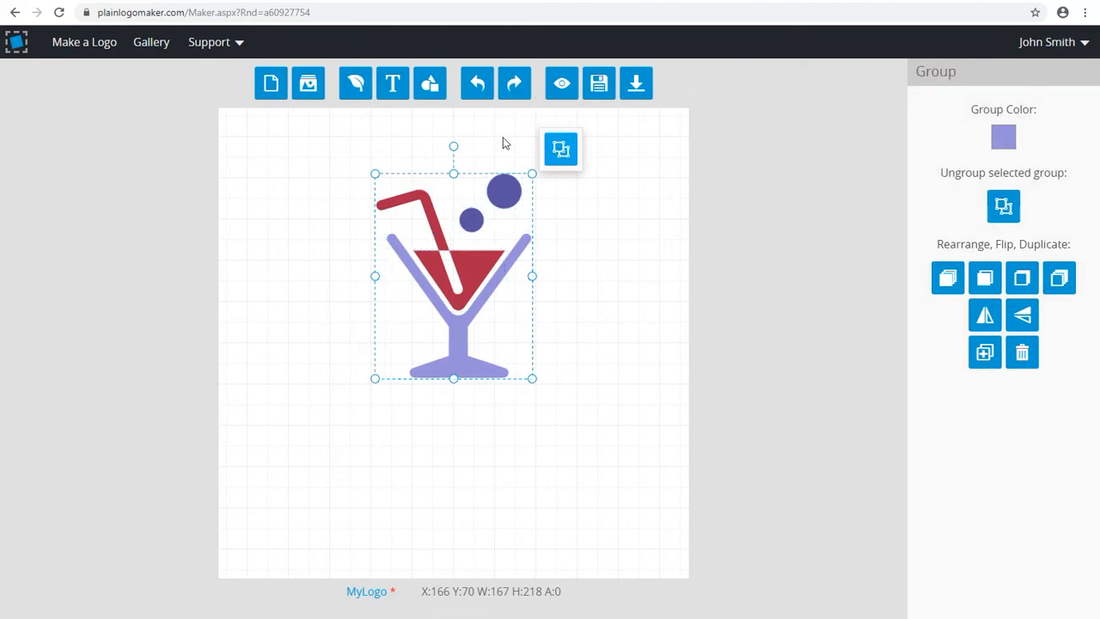
# Add a text element below the drink icon reading "cooldrinks"
pyautogui.click(393, 83)
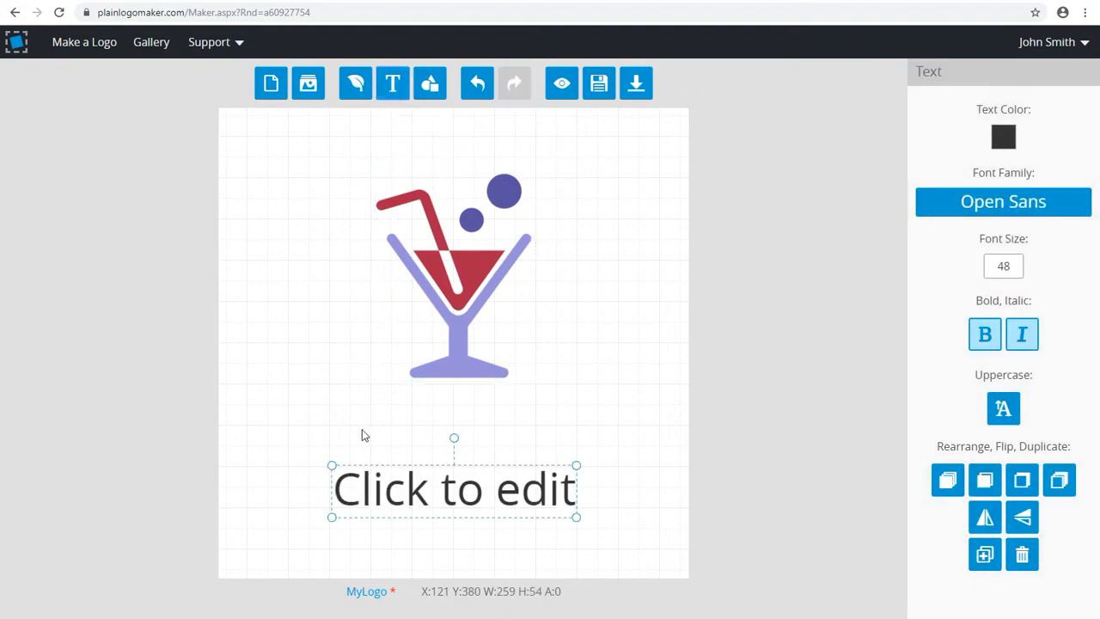
pyautogui.click(338, 489)
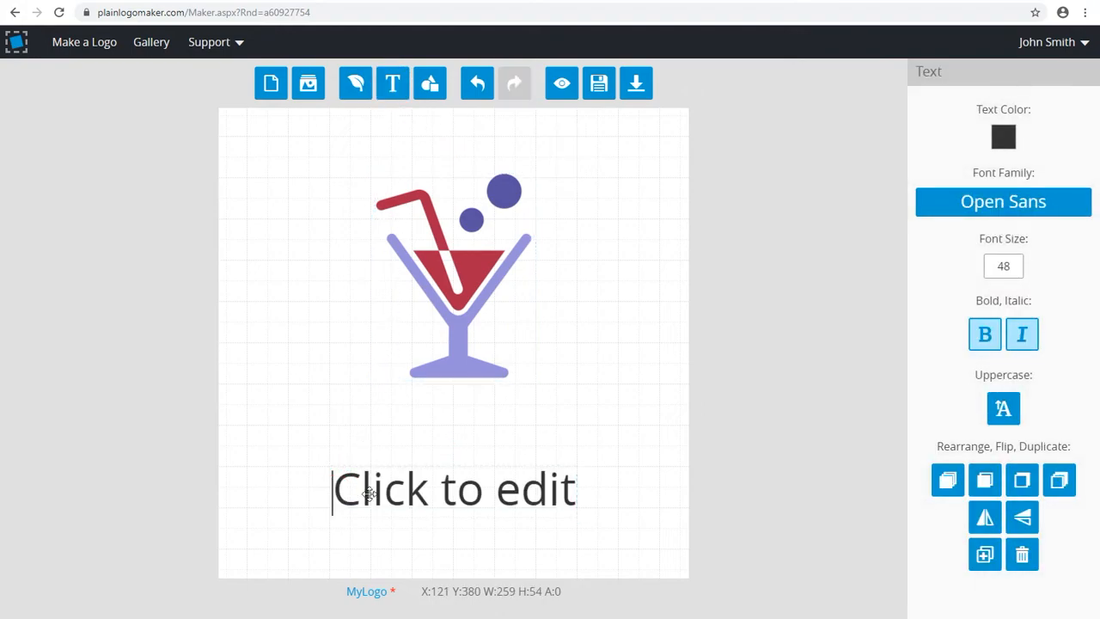
pyautogui.moveTo(334, 490); pyautogui.dragTo(568, 488)
pyautogui.write('coo')
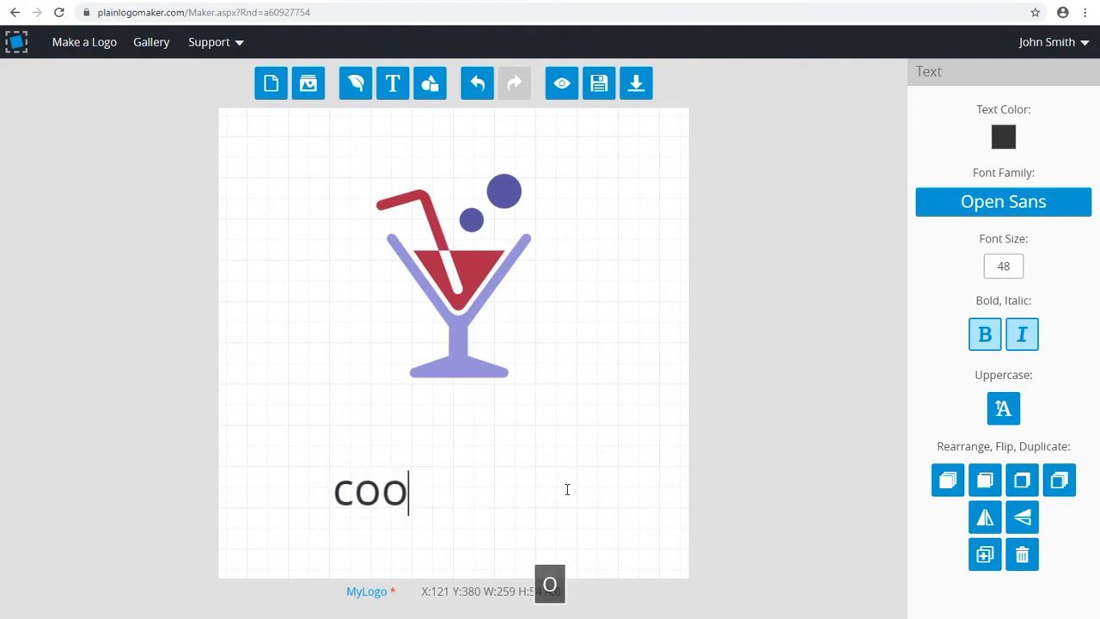
pyautogui.write('ldrinks')
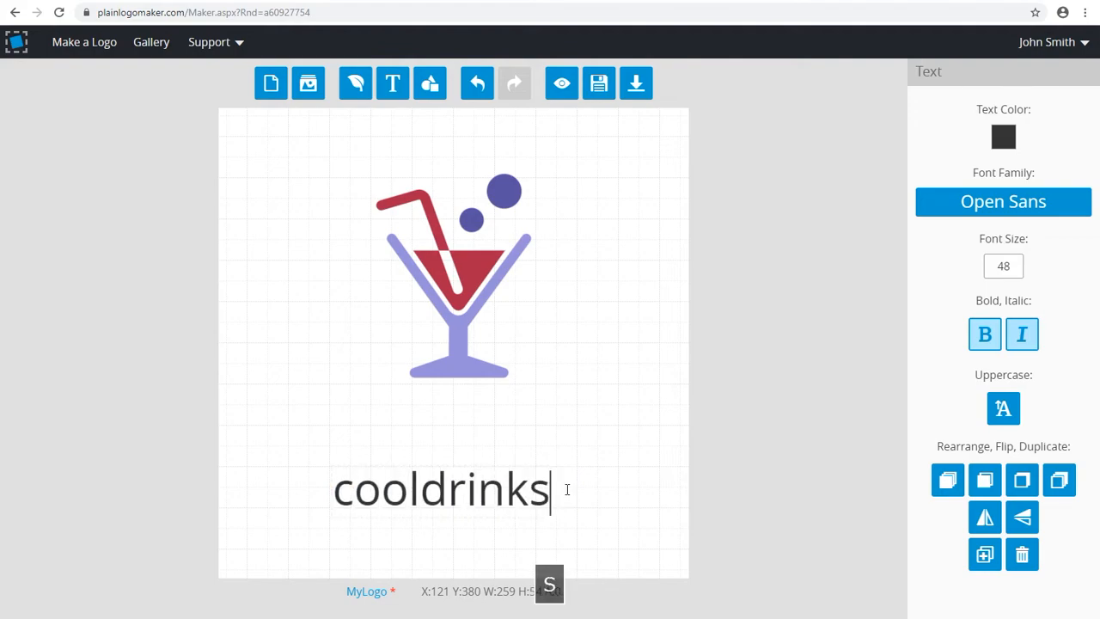
pyautogui.click(596, 488)
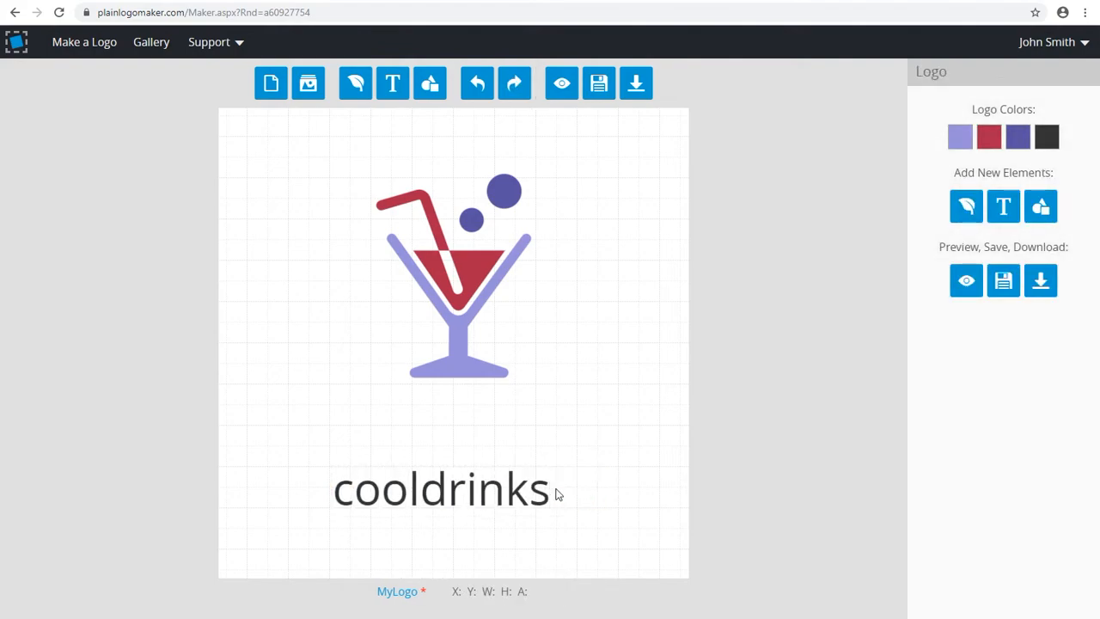
# Set the font of the "cooldrinks" text to the handwriting font Caveat Brush
pyautogui.click(534, 490)
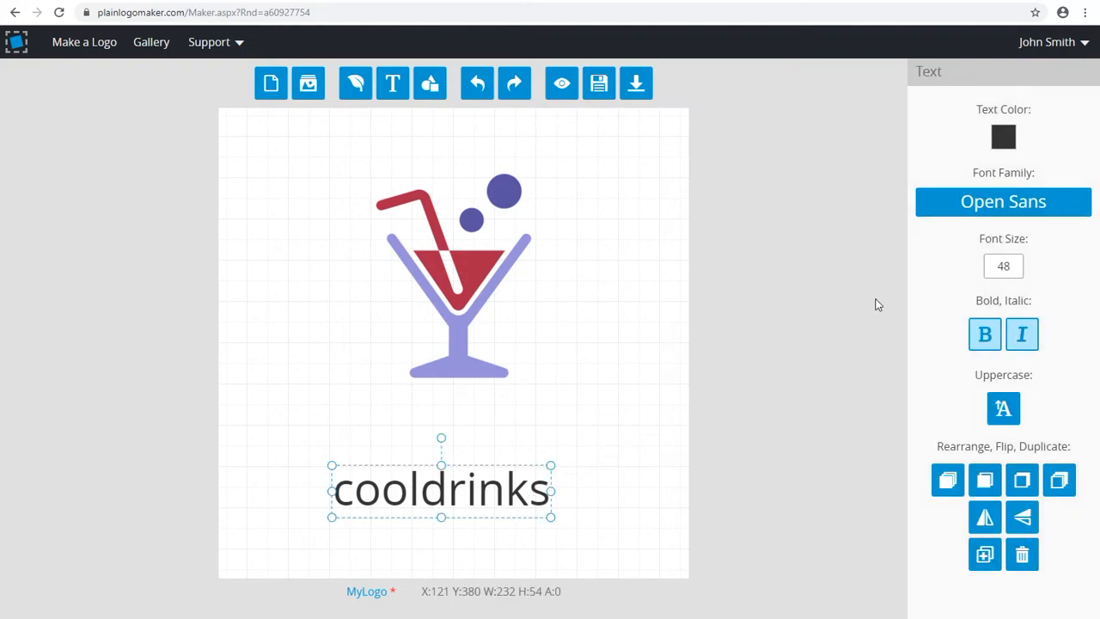
pyautogui.click(1001, 208)
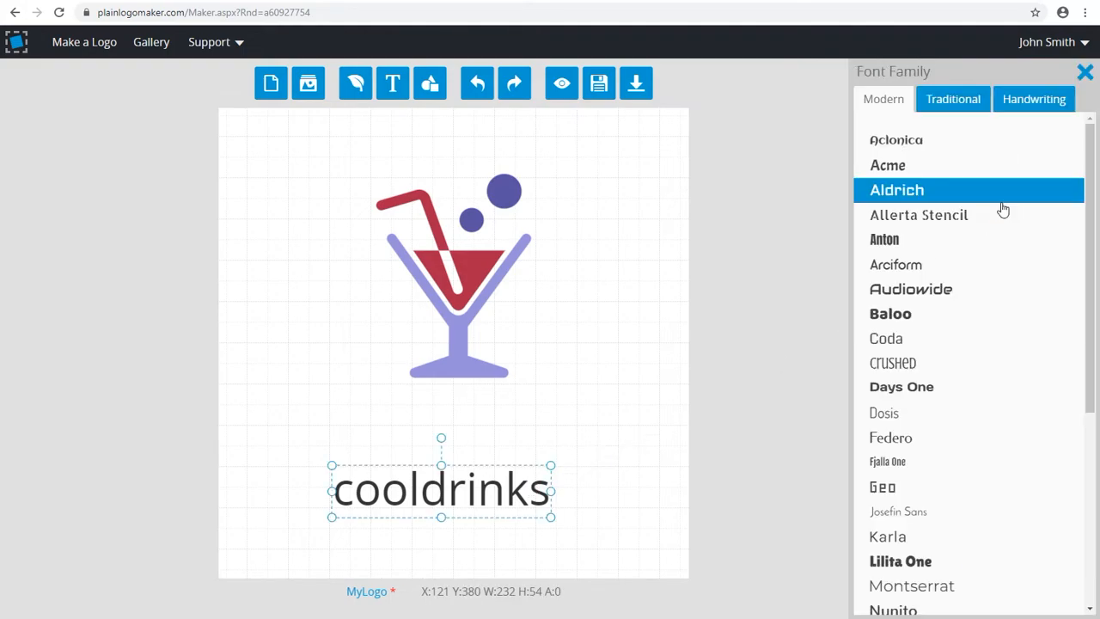
pyautogui.click(1029, 101)
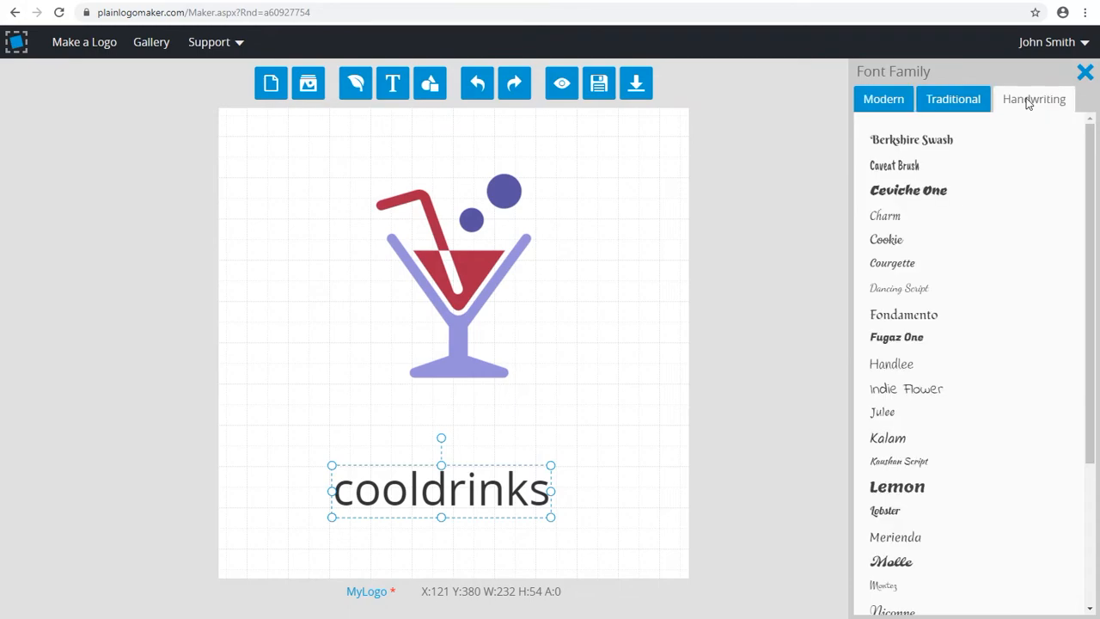
pyautogui.click(941, 167)
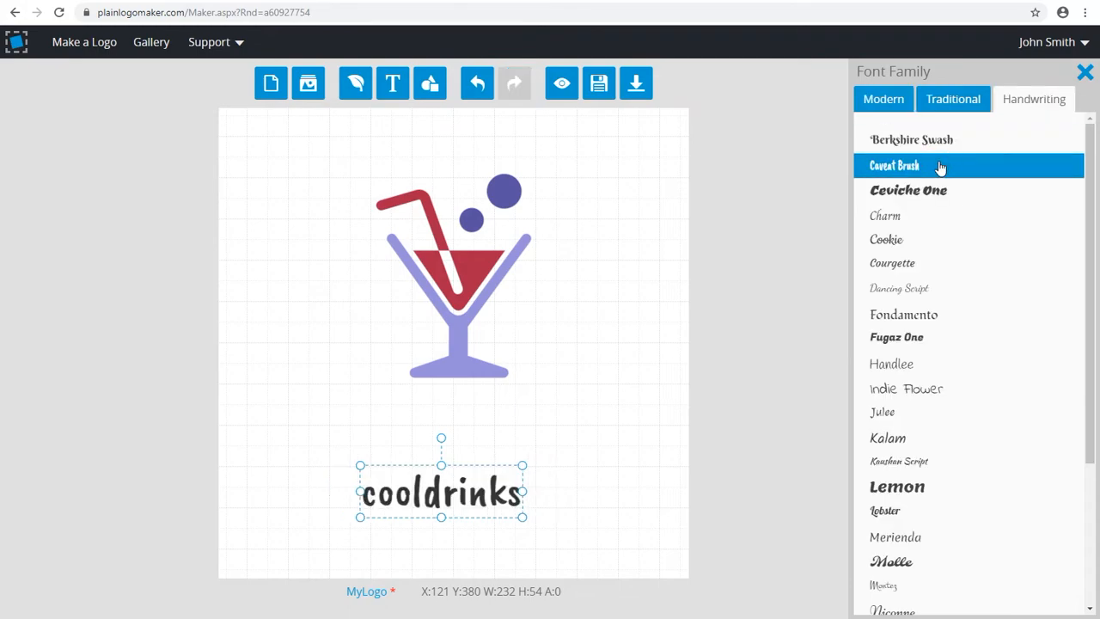
pyautogui.click(1085, 73)
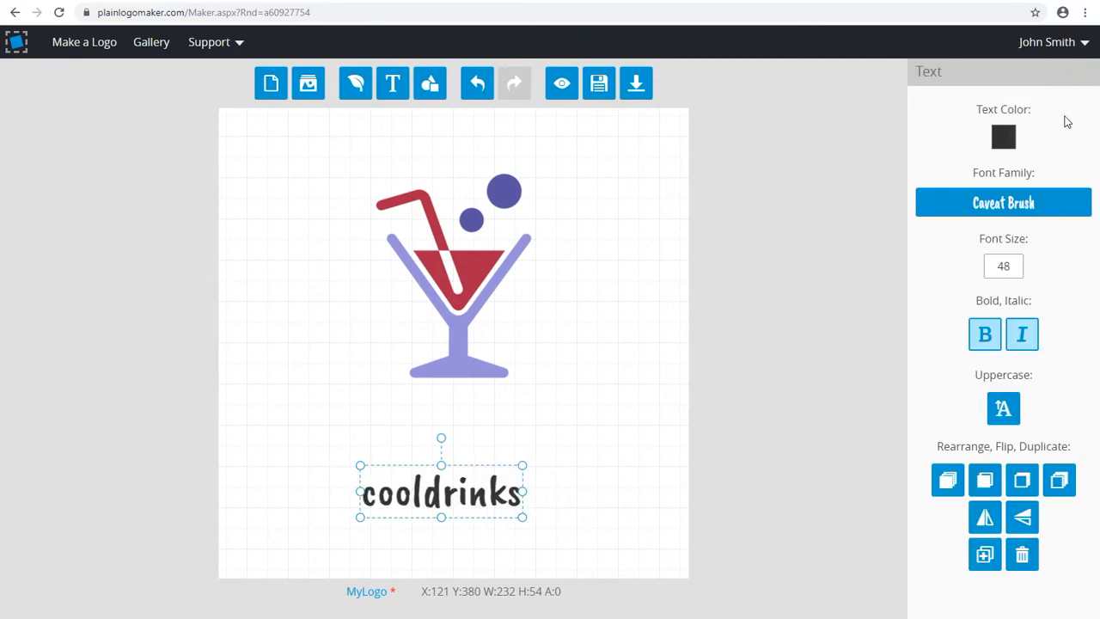
# Make the "cooldrinks" text uppercase and enlarge it to font size 80, centred below the drink icon
pyautogui.click(1004, 409)
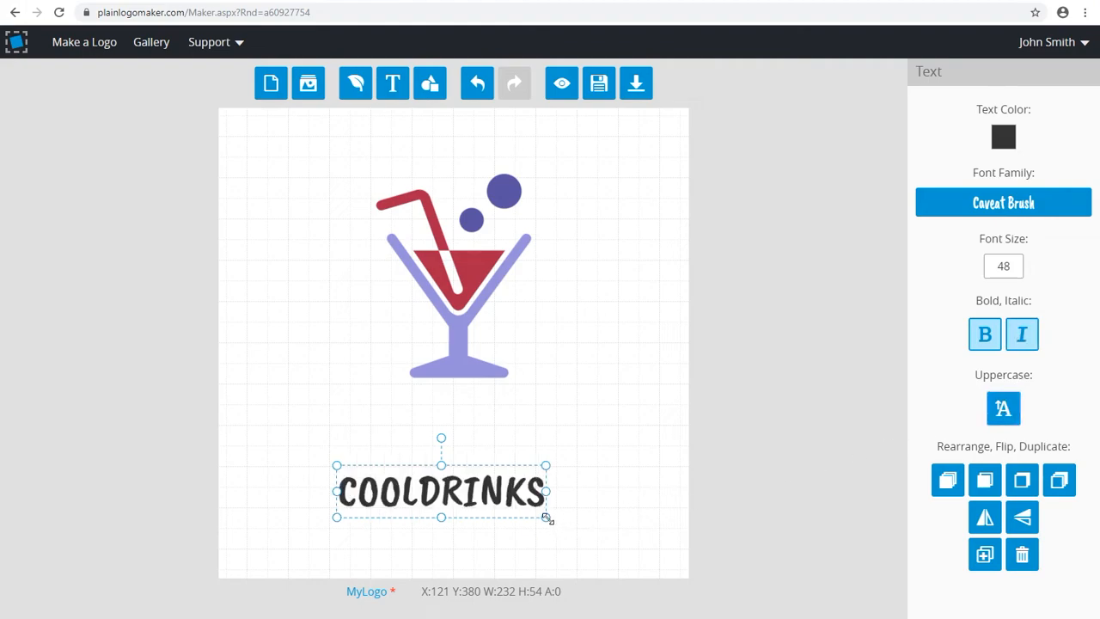
pyautogui.moveTo(546, 516); pyautogui.dragTo(611, 532)
pyautogui.moveTo(538, 509); pyautogui.dragTo(549, 485)
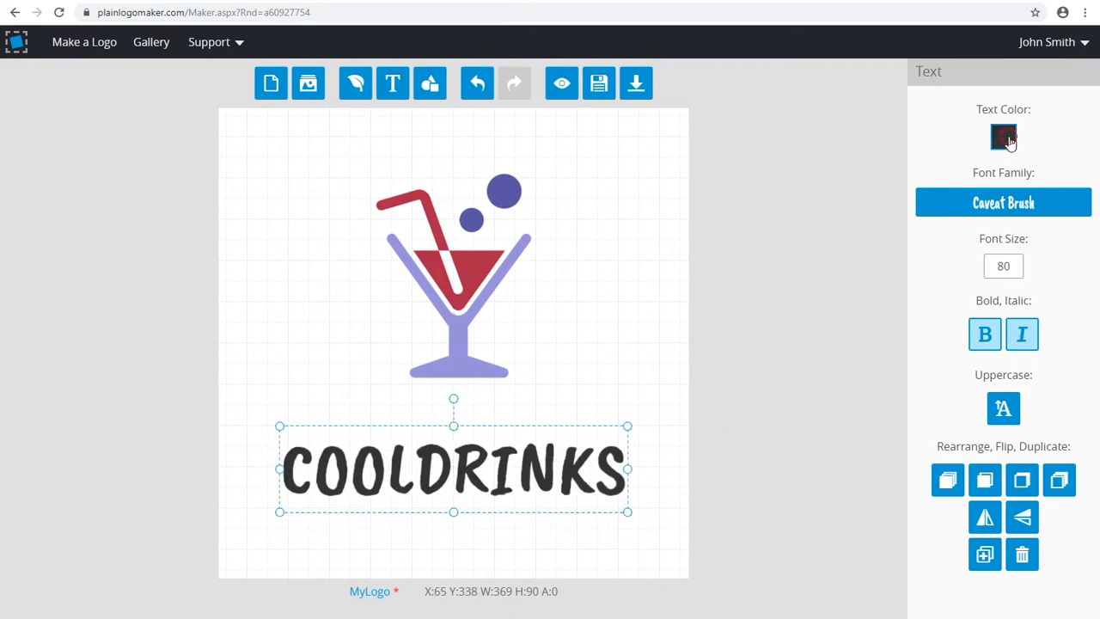
# Recolor the COOLDRINKS text with the drink's red from the color history
pyautogui.click(1008, 140)
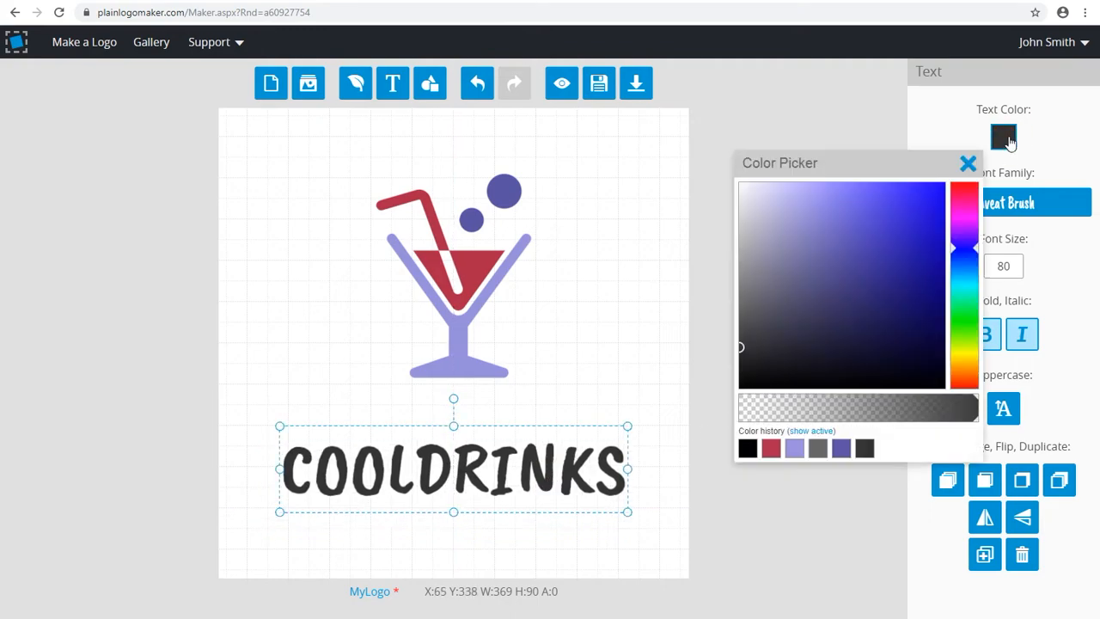
pyautogui.click(770, 449)
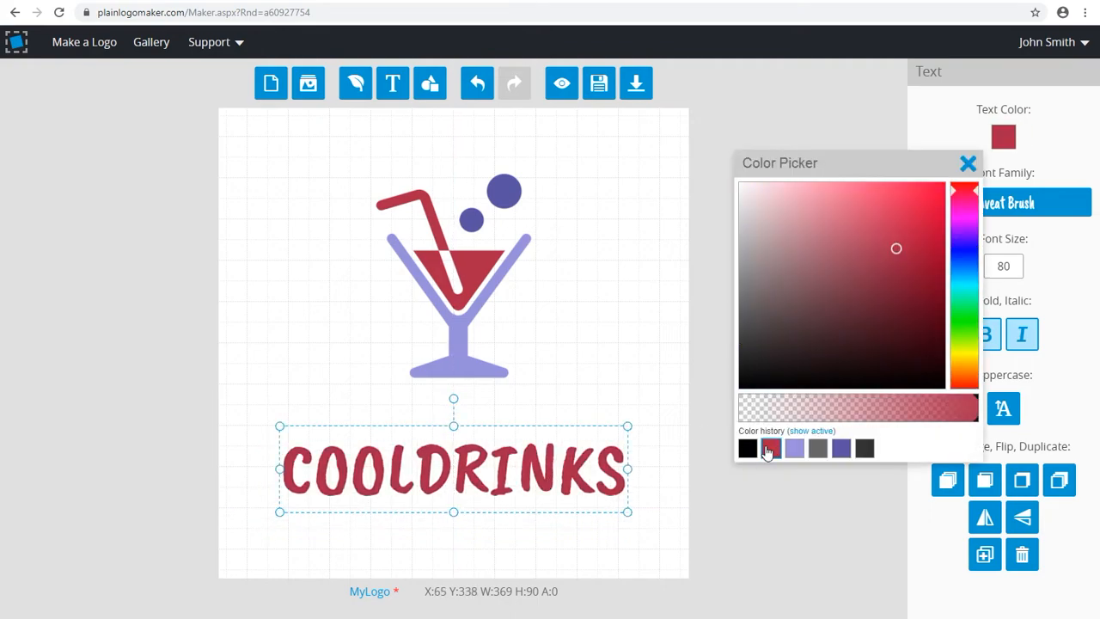
pyautogui.click(969, 164)
# Add a second text element reading "Drink & Fun"
pyautogui.click(393, 84)
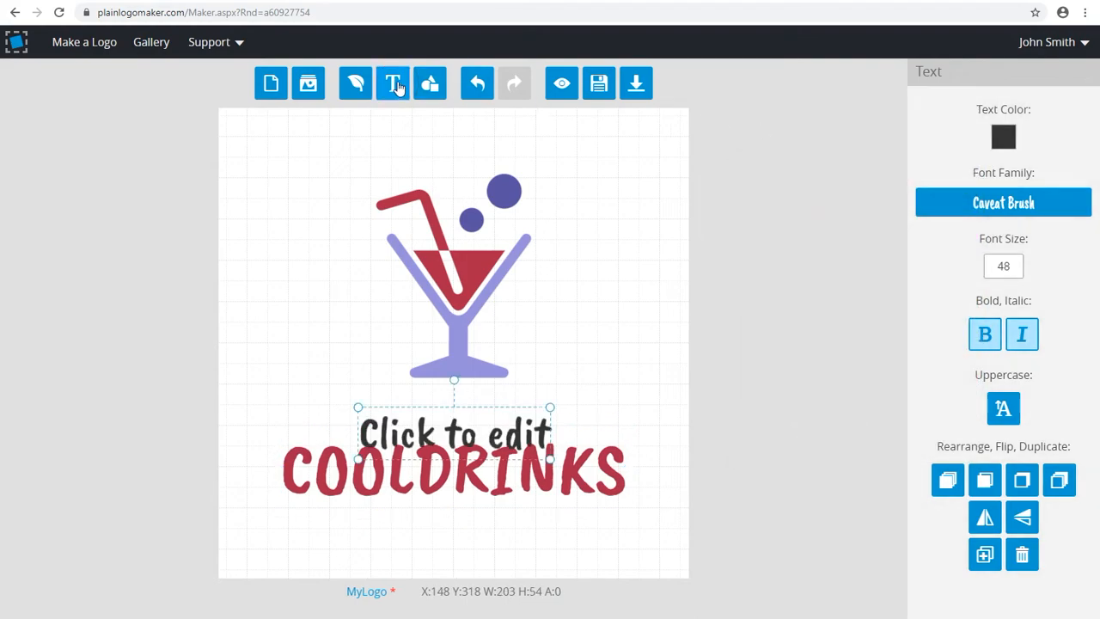
pyautogui.click(450, 425)
pyautogui.moveTo(359, 438); pyautogui.dragTo(549, 430)
pyautogui.write('Drink')
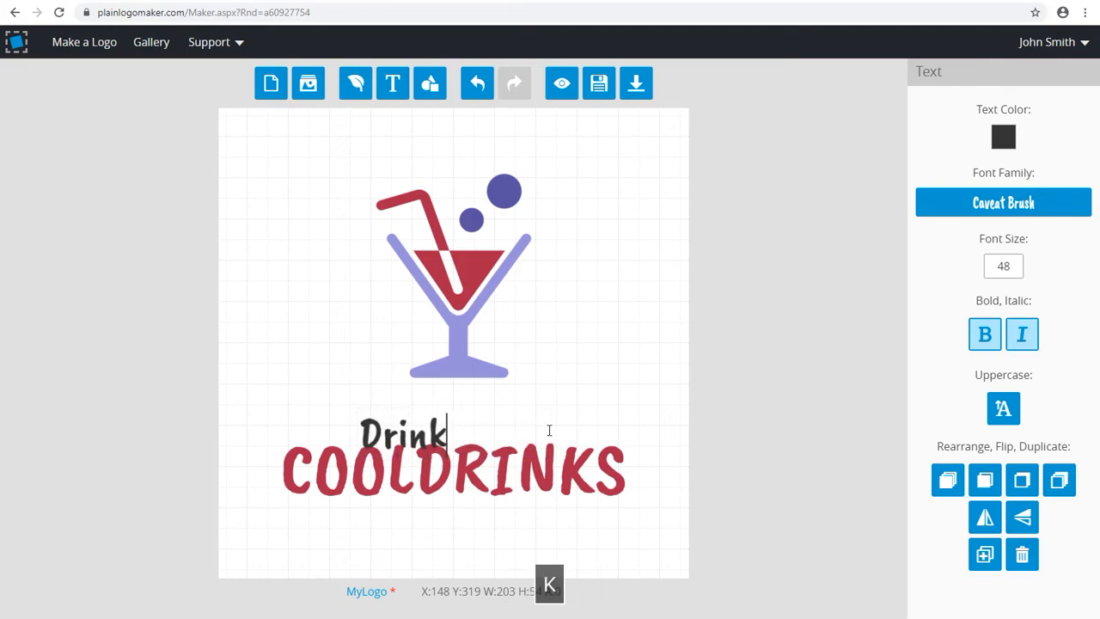
pyautogui.write(' & Fun')
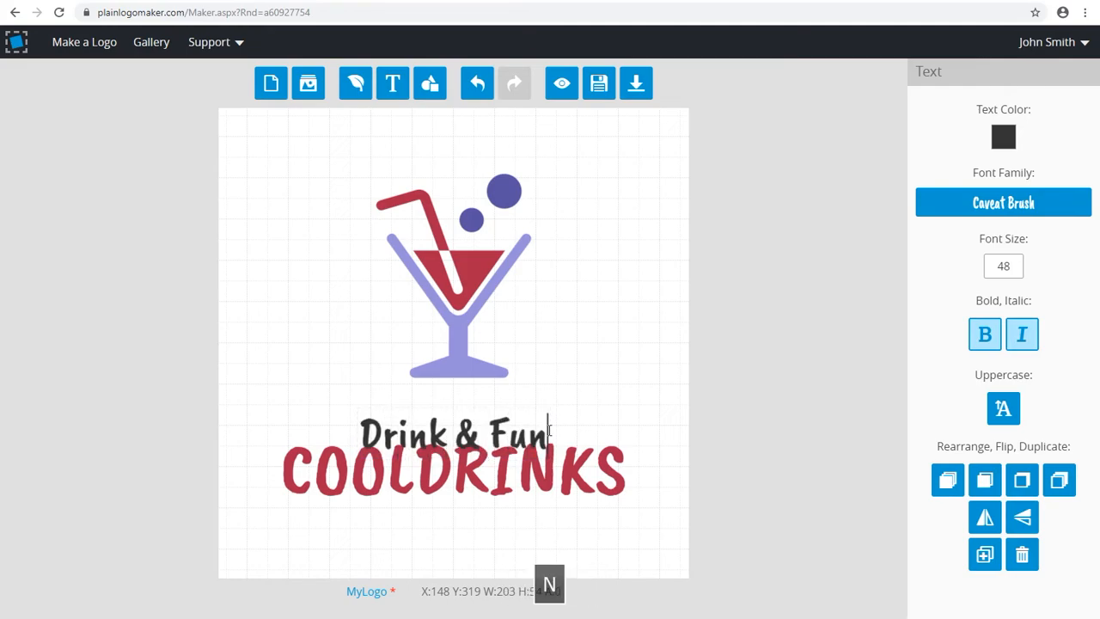
# Place the "Drink & Fun" text beneath COOLDRINKS and recolor it with the bubbles' dark purple
pyautogui.click(534, 430)
pyautogui.moveTo(535, 430); pyautogui.dragTo(535, 523)
pyautogui.click(1005, 138)
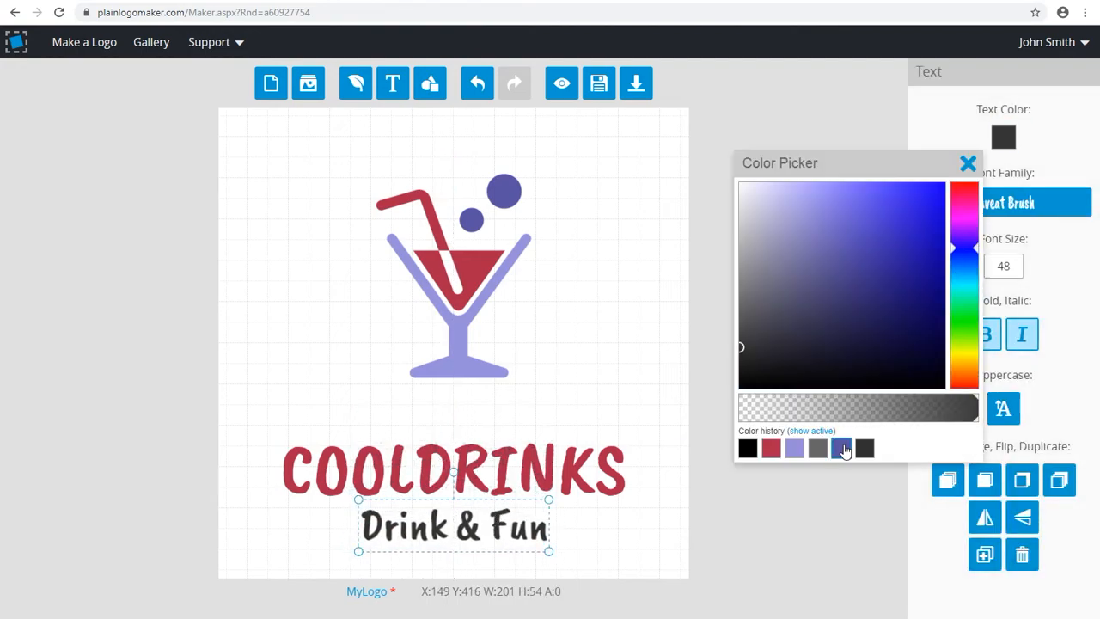
pyautogui.click(842, 448)
# Set the "Drink & Fun" text to the modern font Arciform and scale it down to about 214 by 50
pyautogui.click(990, 196)
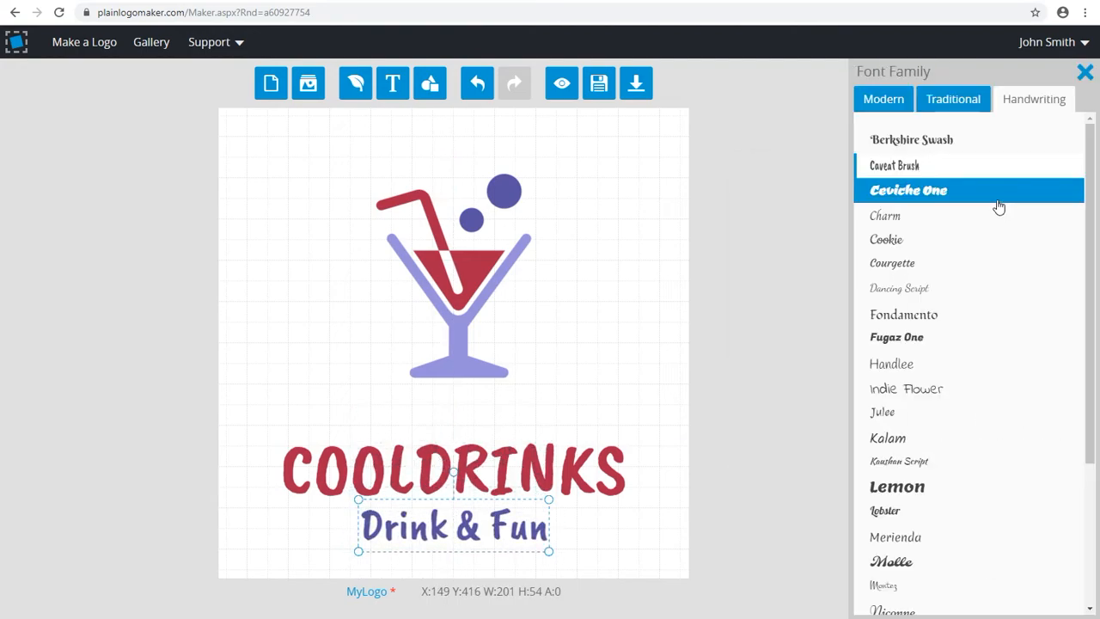
pyautogui.click(899, 101)
pyautogui.click(911, 268)
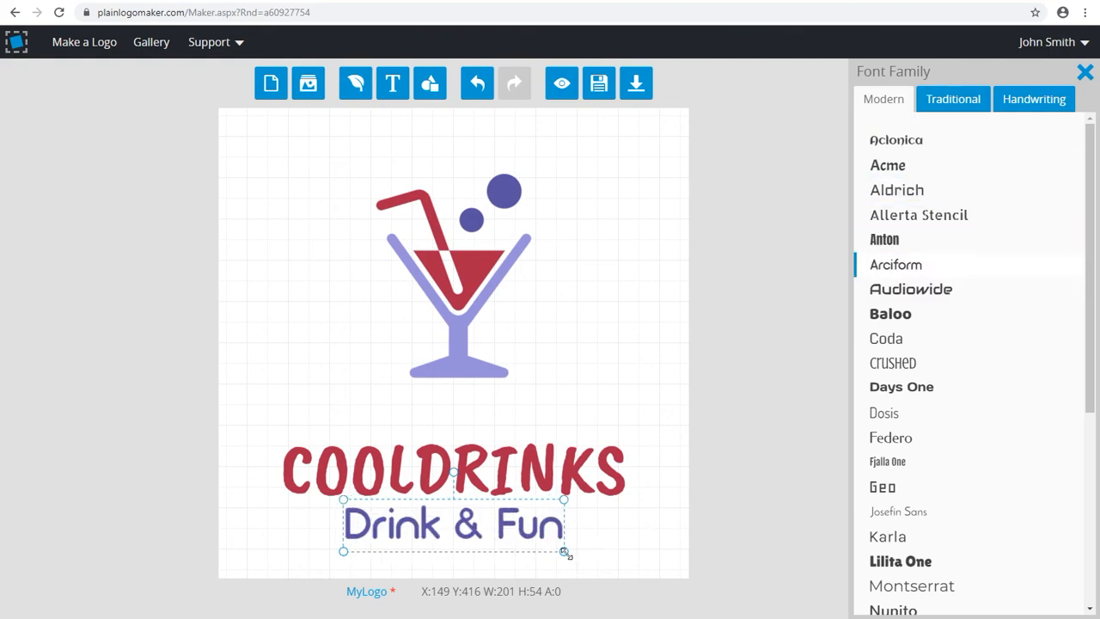
pyautogui.moveTo(565, 552); pyautogui.dragTo(556, 549)
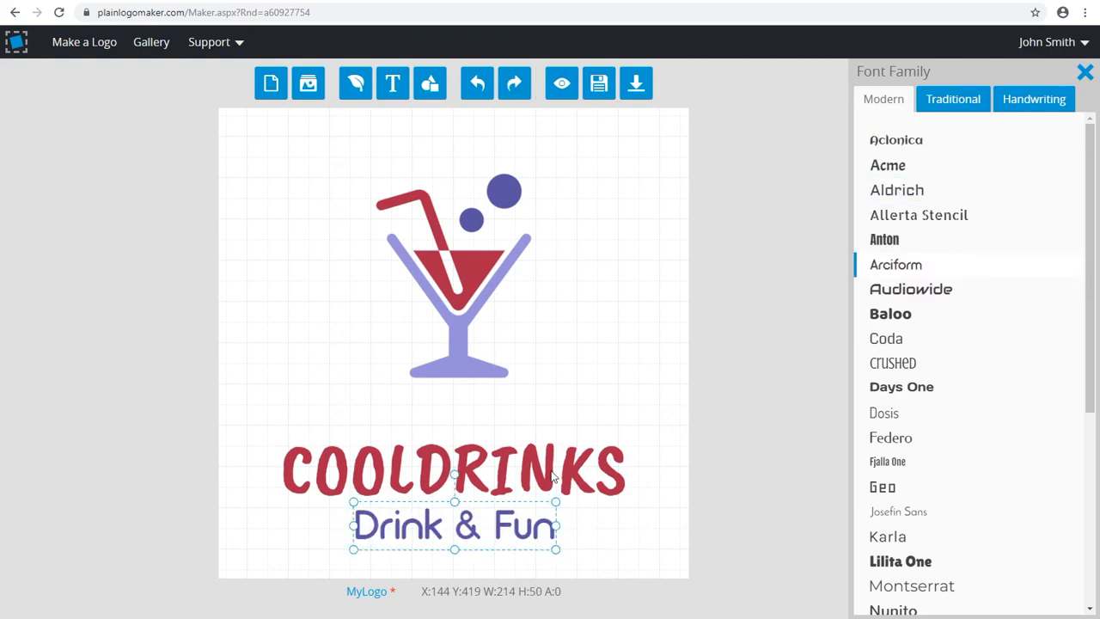
# Scale the drink group down to about 157 by 205 and tilt it counterclockwise to an angle of 340
pyautogui.click(475, 371)
pyautogui.moveTo(530, 380); pyautogui.dragTo(525, 373)
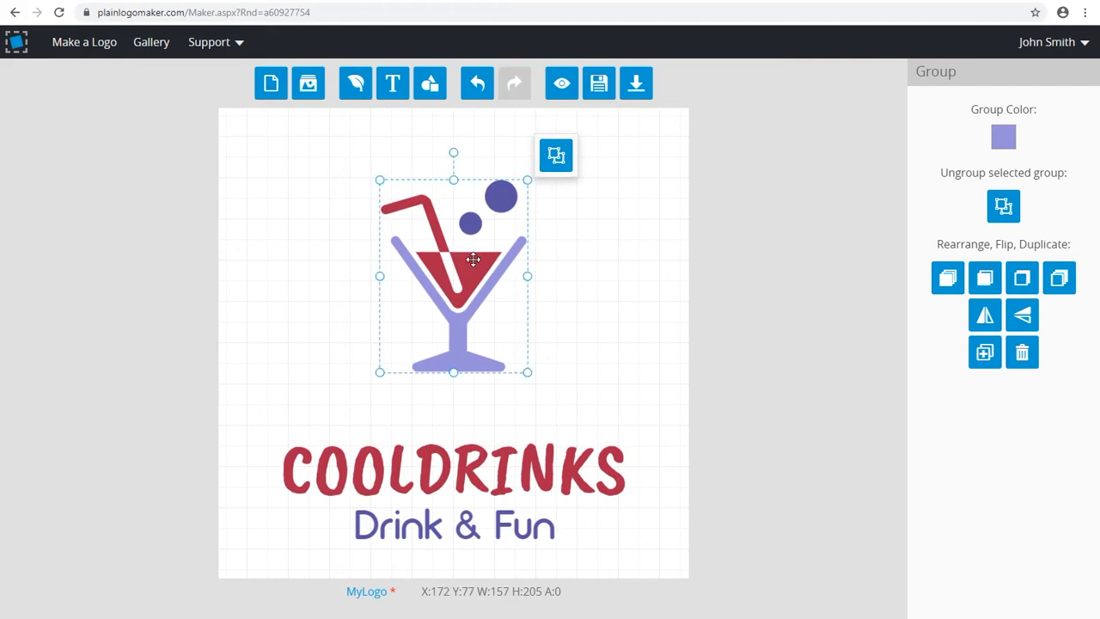
pyautogui.moveTo(454, 154); pyautogui.dragTo(410, 162)
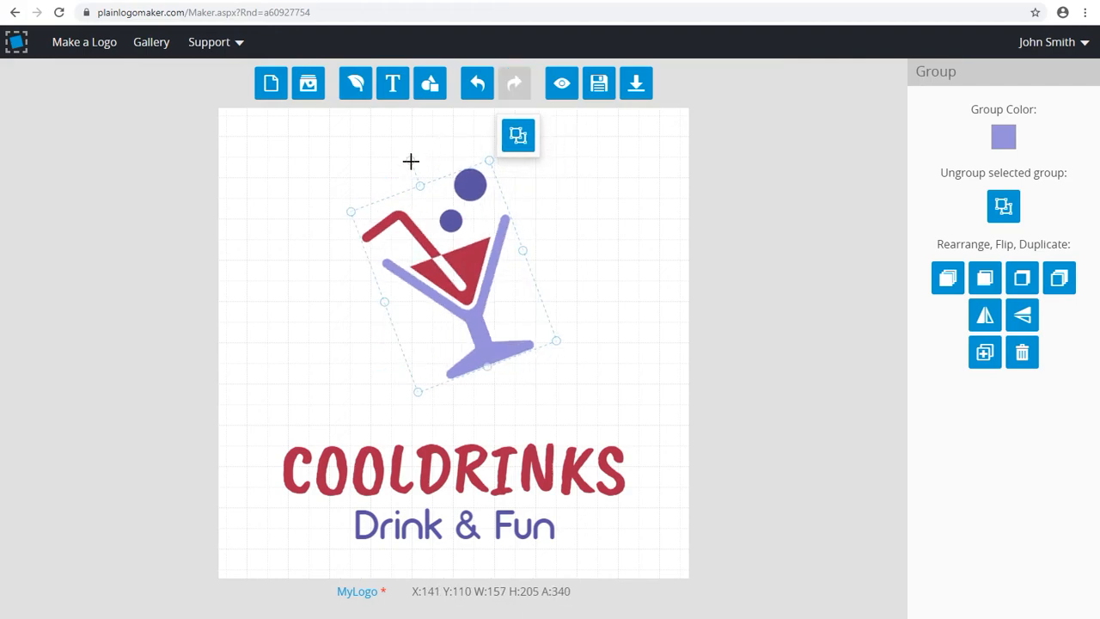
# Move the COOLDRINKS text up close beneath the drink icon and scale it down slightly
pyautogui.click(477, 453)
pyautogui.moveTo(477, 453); pyautogui.dragTo(477, 413)
pyautogui.moveTo(629, 476); pyautogui.dragTo(614, 467)
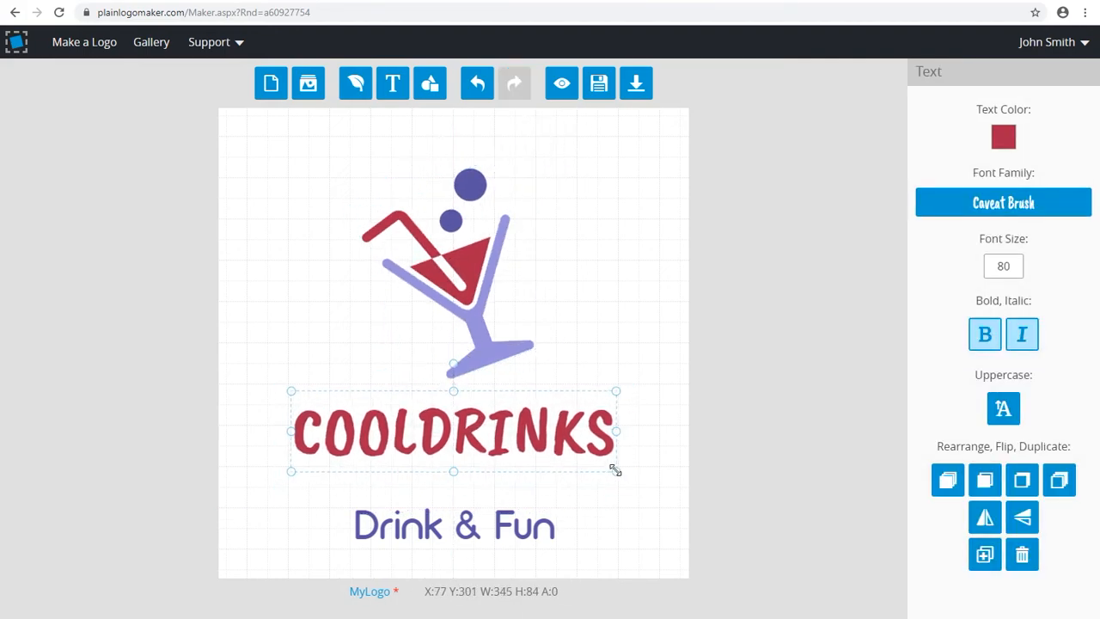
pyautogui.moveTo(545, 445); pyautogui.dragTo(543, 438)
# Move the "Drink & Fun" tagline up beneath COOLDRINKS and scale it down to about 204 by 47
pyautogui.moveTo(501, 520); pyautogui.dragTo(500, 481)
pyautogui.moveTo(555, 513); pyautogui.dragTo(504, 485)
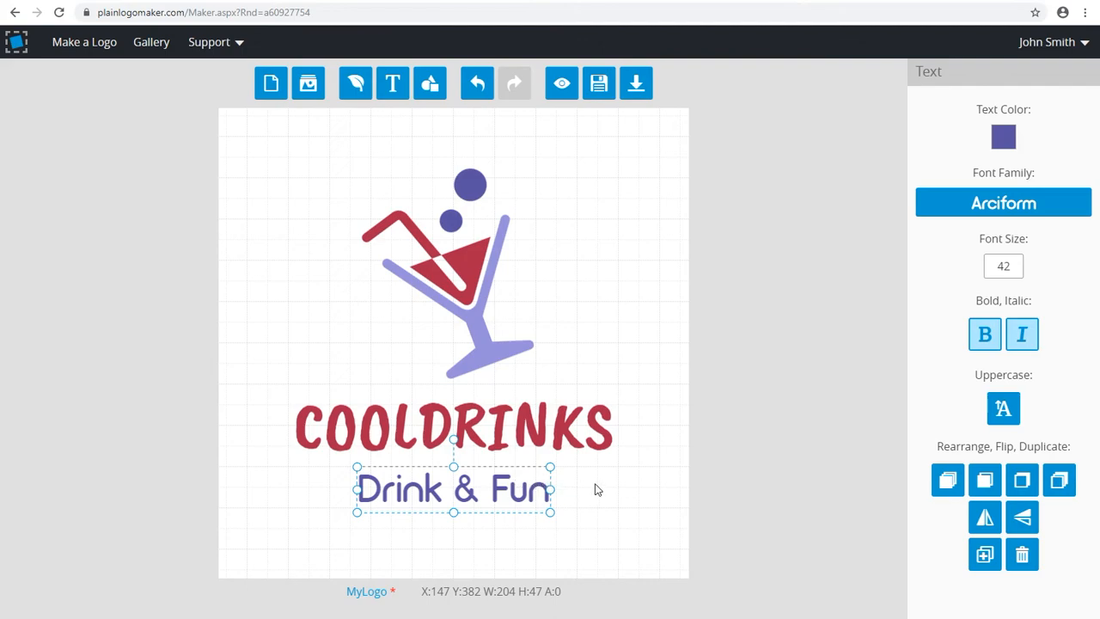
pyautogui.hotkey('ctrl', 'z')
# Preview the logo on the stationery, monitor and mug, and T-shirt mockups, and close the preview
pyautogui.click(563, 84)
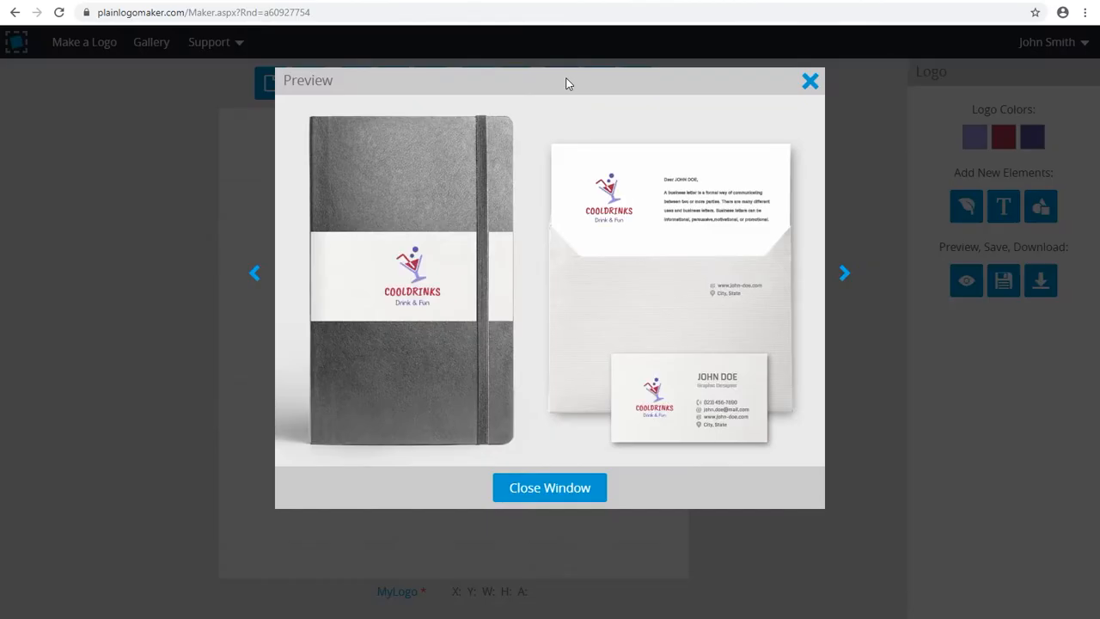
pyautogui.click(844, 274)
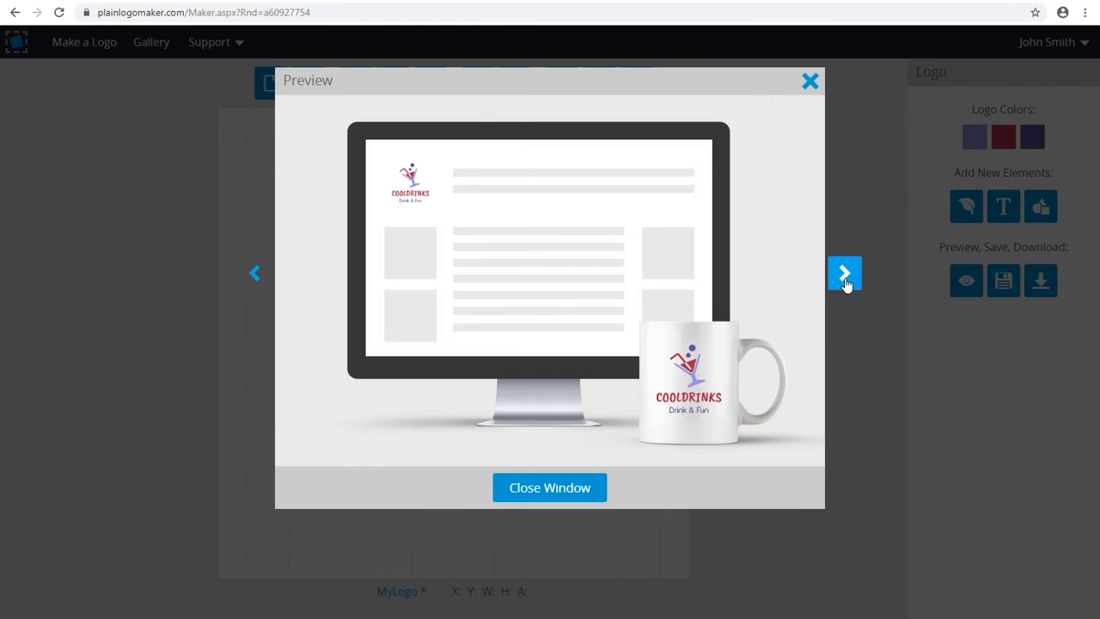
pyautogui.click(844, 274)
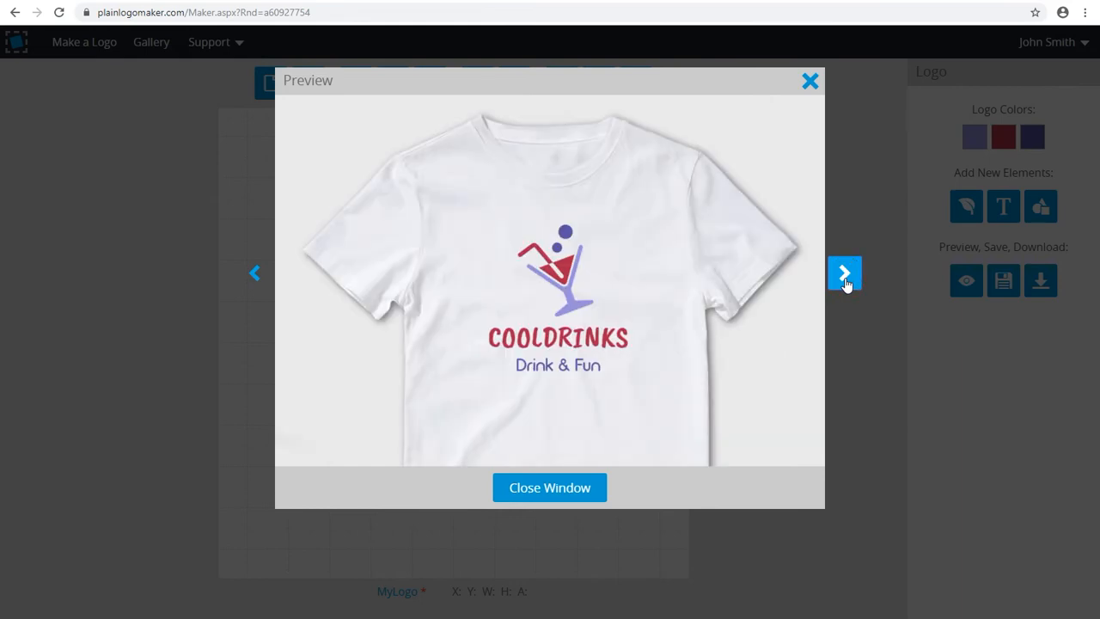
pyautogui.press('Escape')
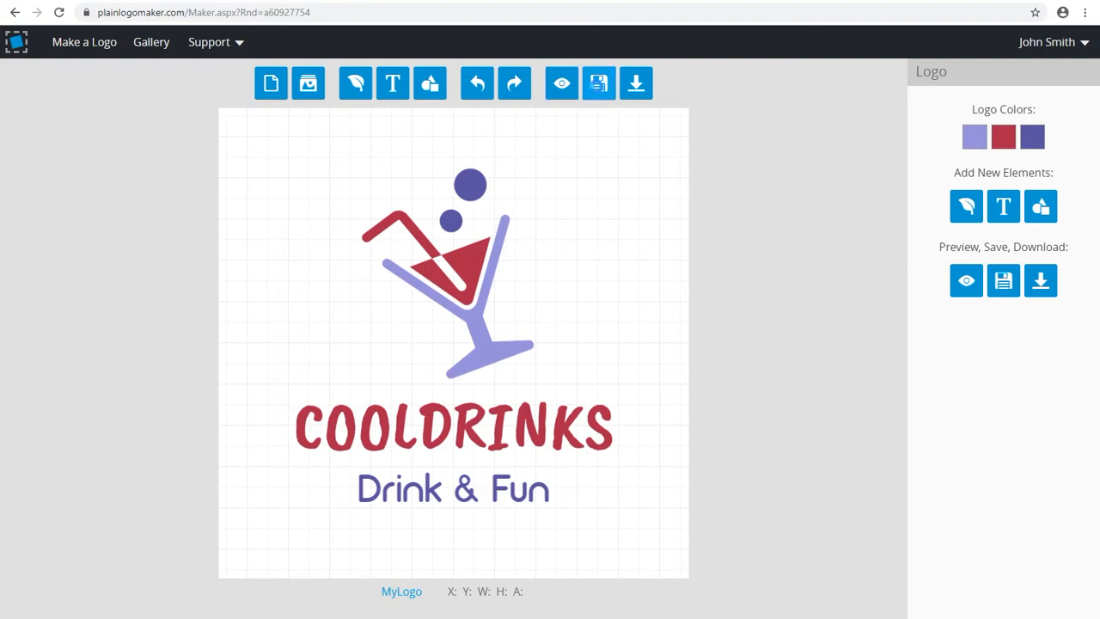
# Save the logo and open the account's list of saved logos
pyautogui.click(599, 86)
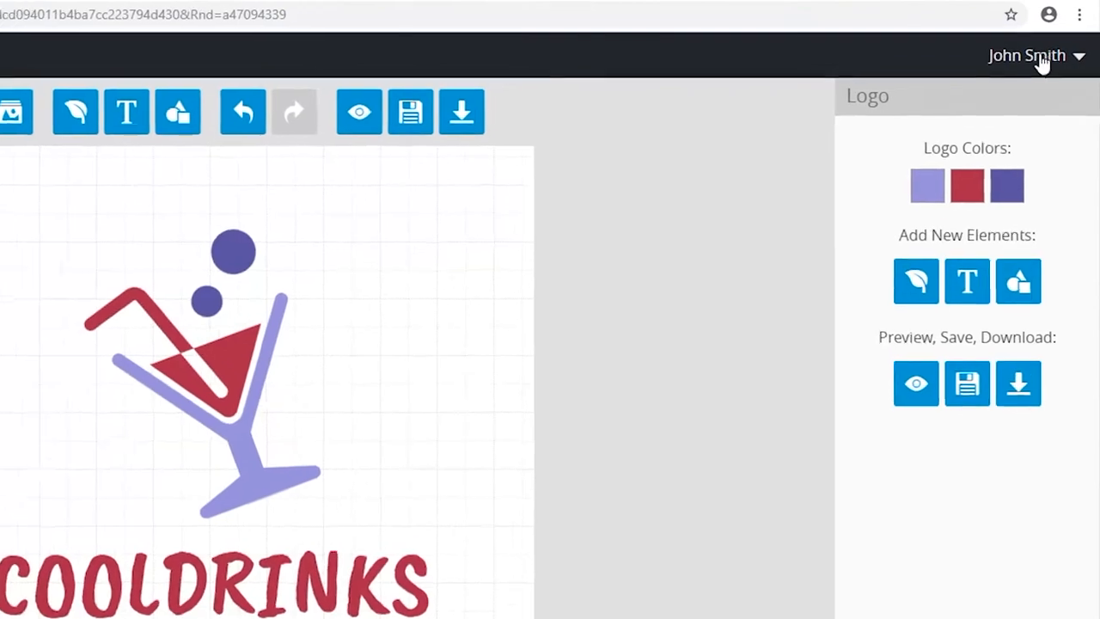
pyautogui.moveTo(1060, 44)
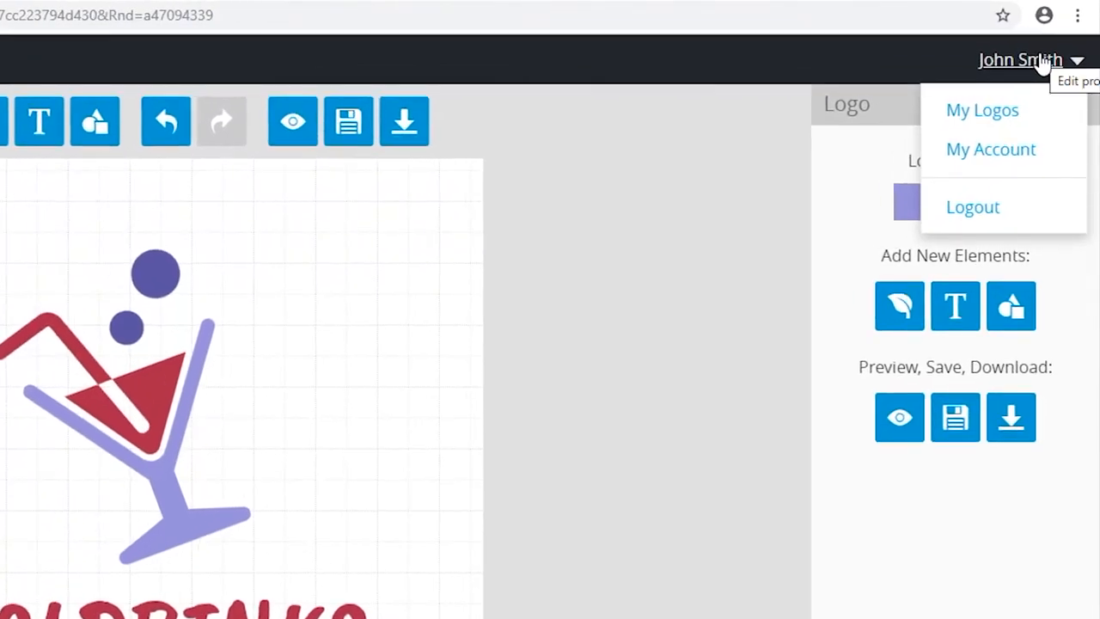
pyautogui.click(1002, 112)
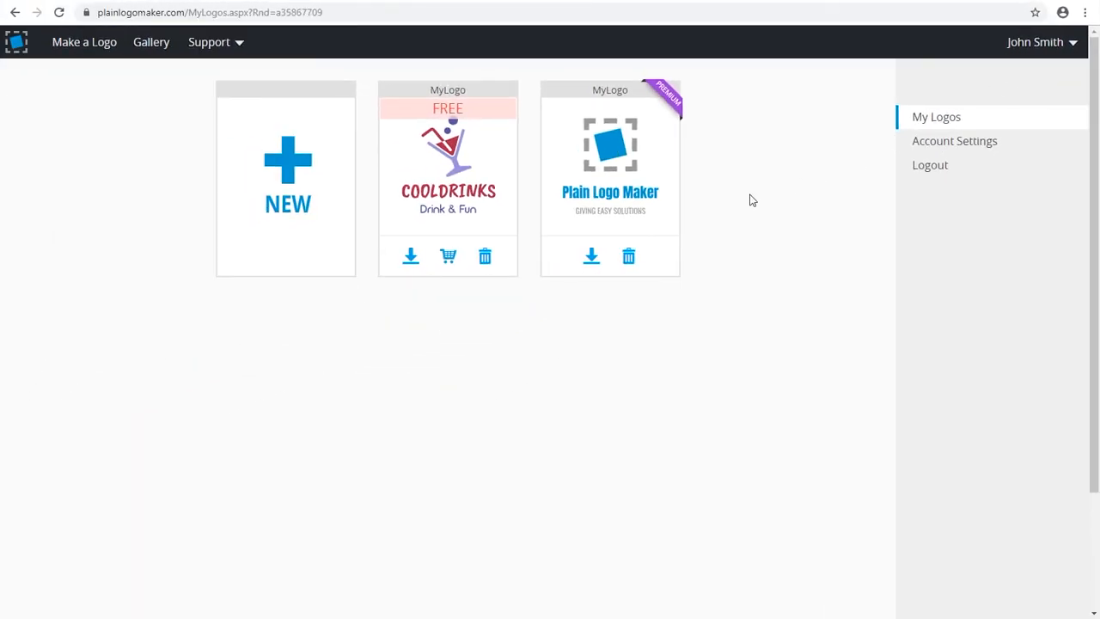
# Download the free COOLDRINKS logo as MyLogo.zip and open MyLogo.png from the archive
pyautogui.click(412, 260)
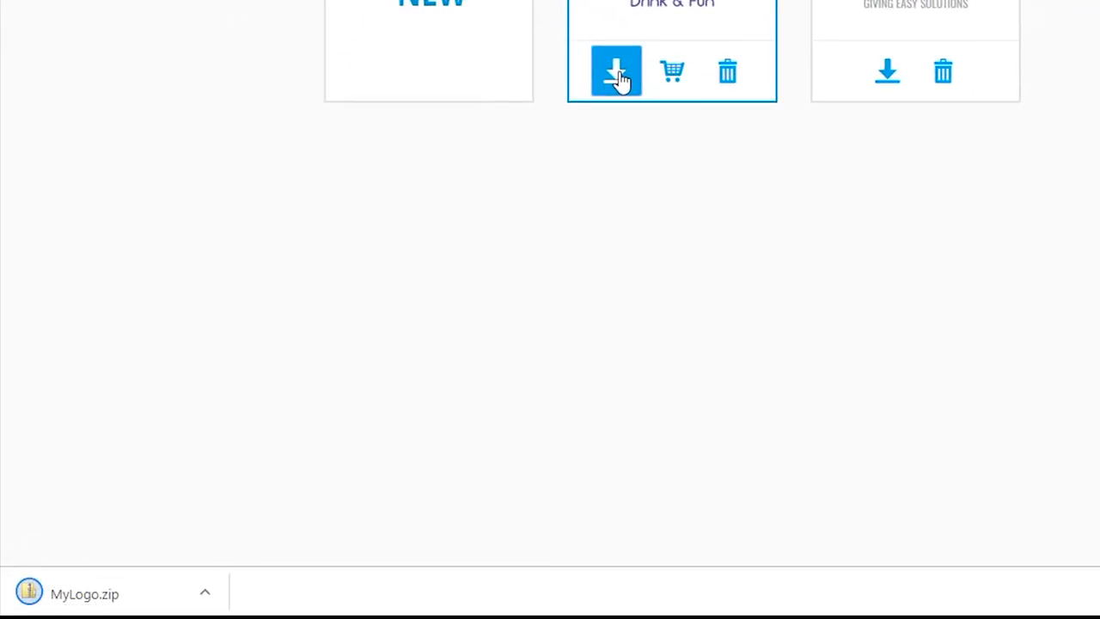
pyautogui.rightClick(100, 596)
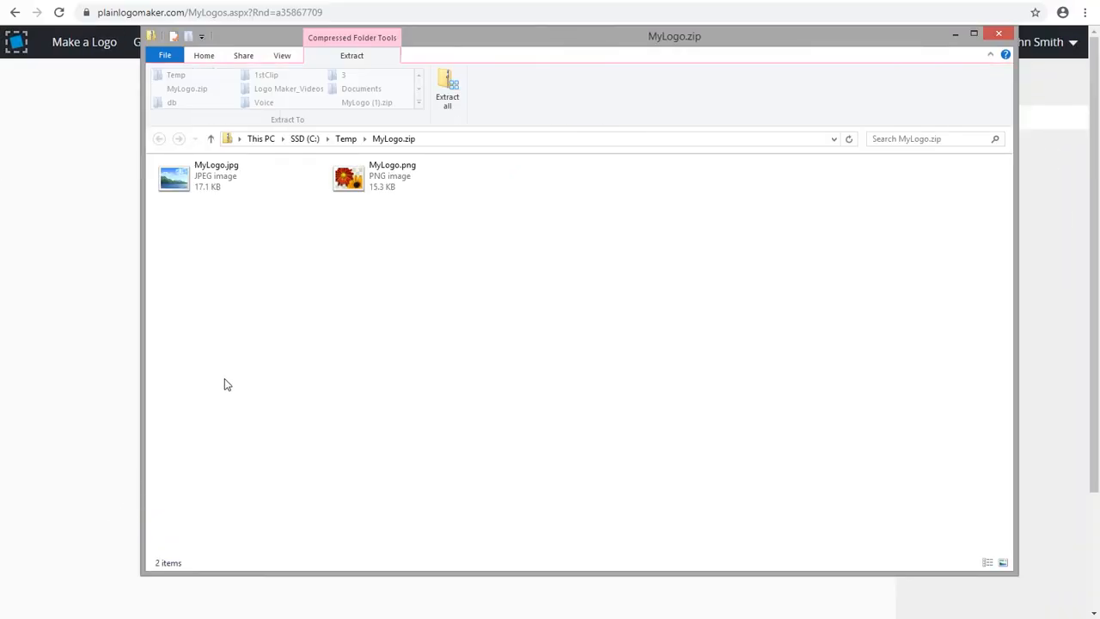
pyautogui.click(357, 188)
pyautogui.doubleClick(357, 187)
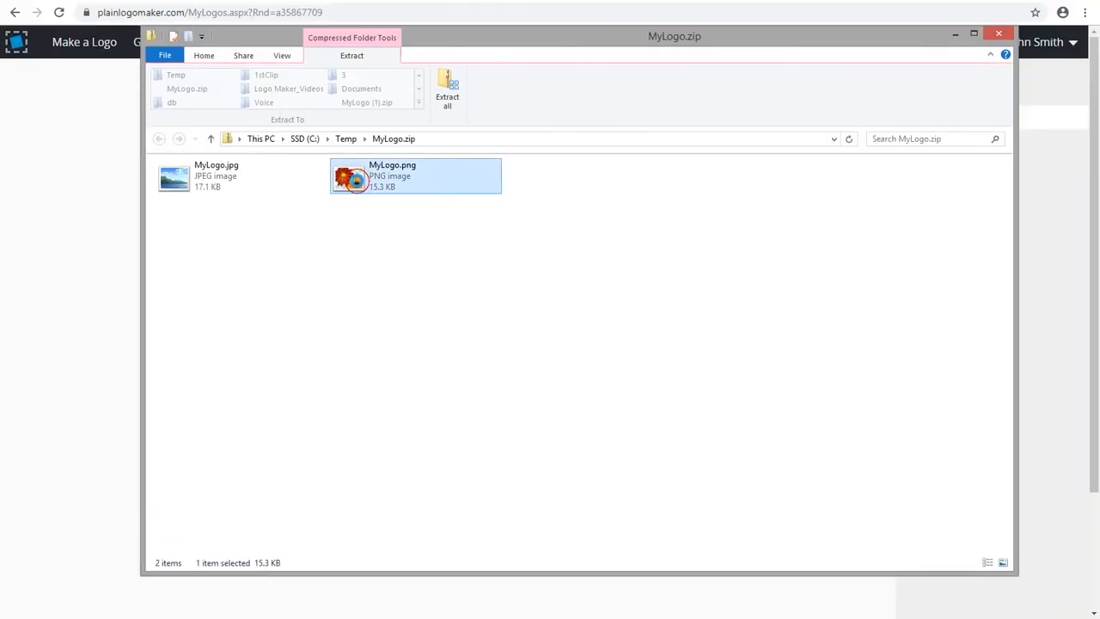